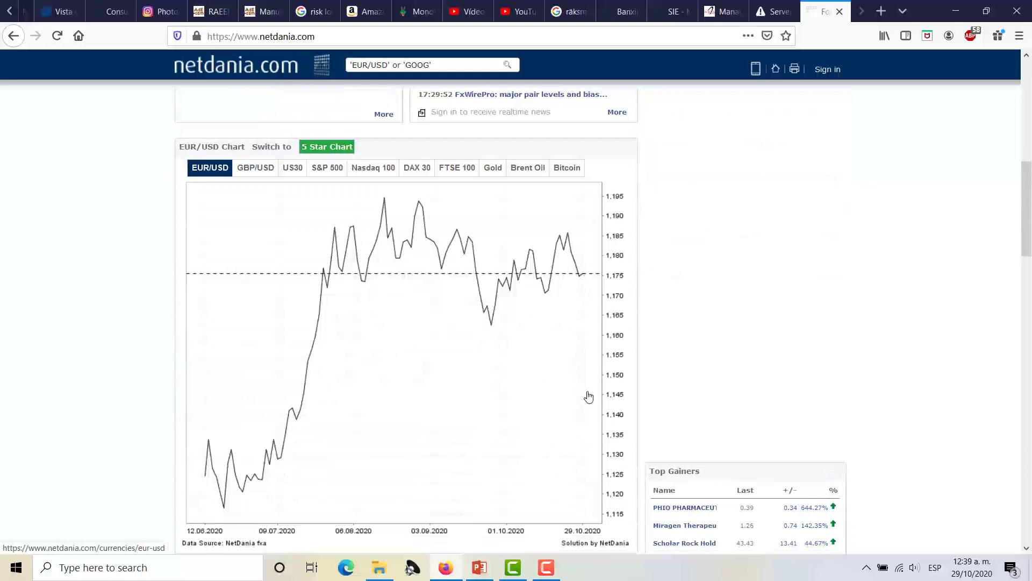
- Open the site's charts page and show the EUR/USD Five Star Chart
scroll(589, 397, up, 12)
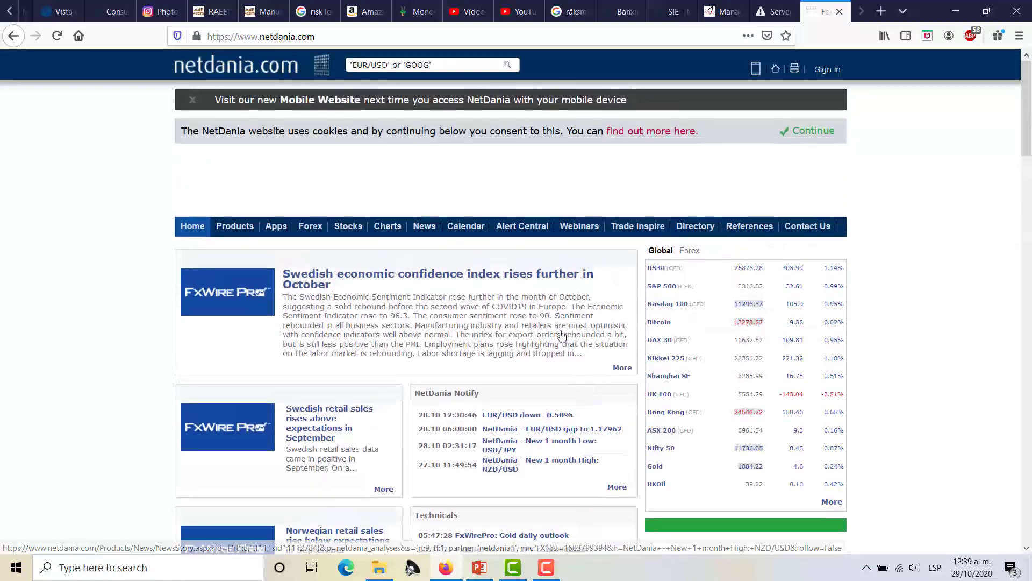
click(389, 227)
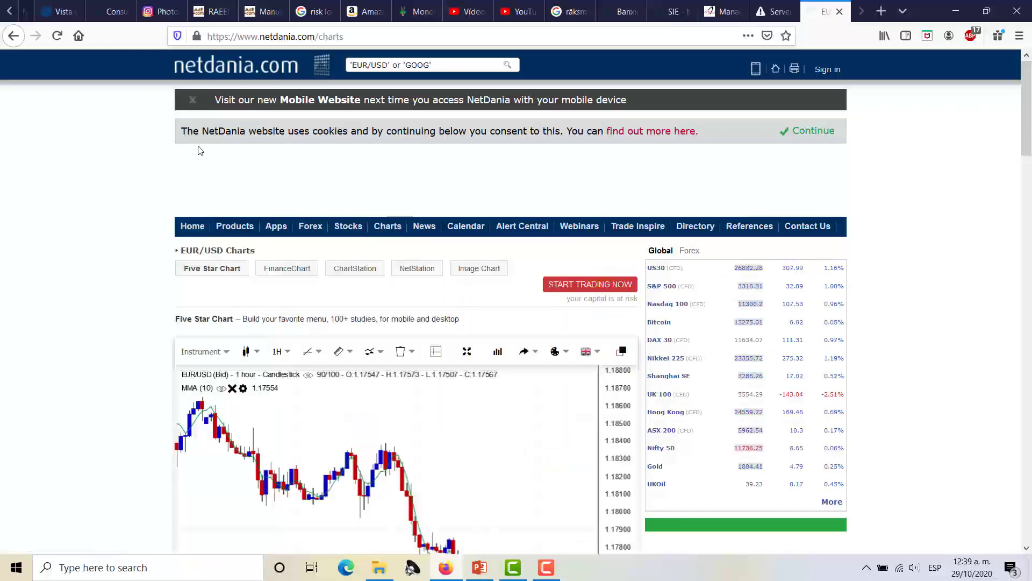
scroll(145, 178, down, 3)
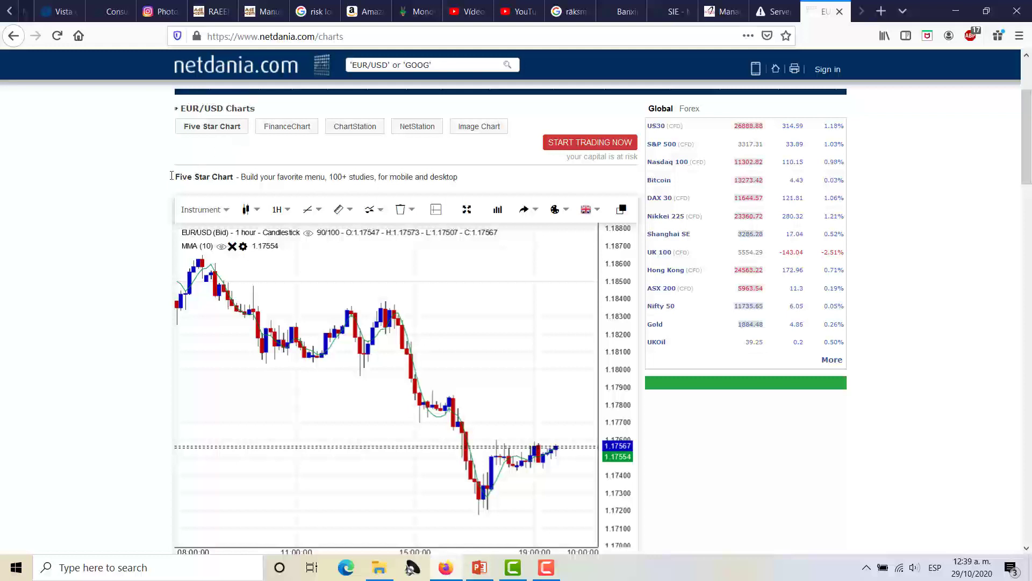
scroll(132, 207, down, 2)
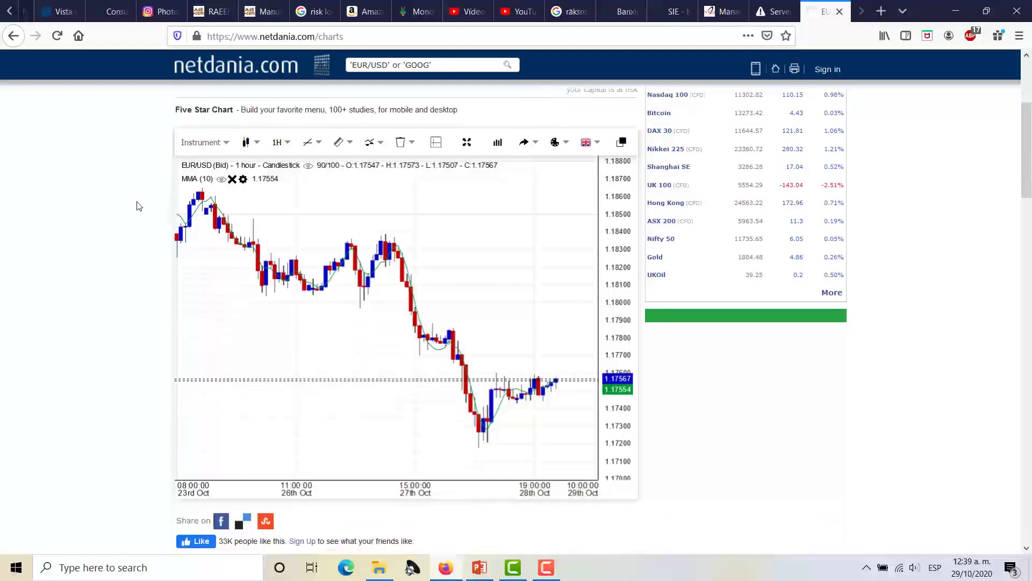
- Look through the default list of instruments available for the chart, from currency pairs to CFD indices, and close it without picking one
click(228, 143)
key(Down)
key(Down)
key(Down)
key(Down)
key(Down)
key(Down)
key(Down)
key(Down)
key(Down)
key(Down)
key(Down)
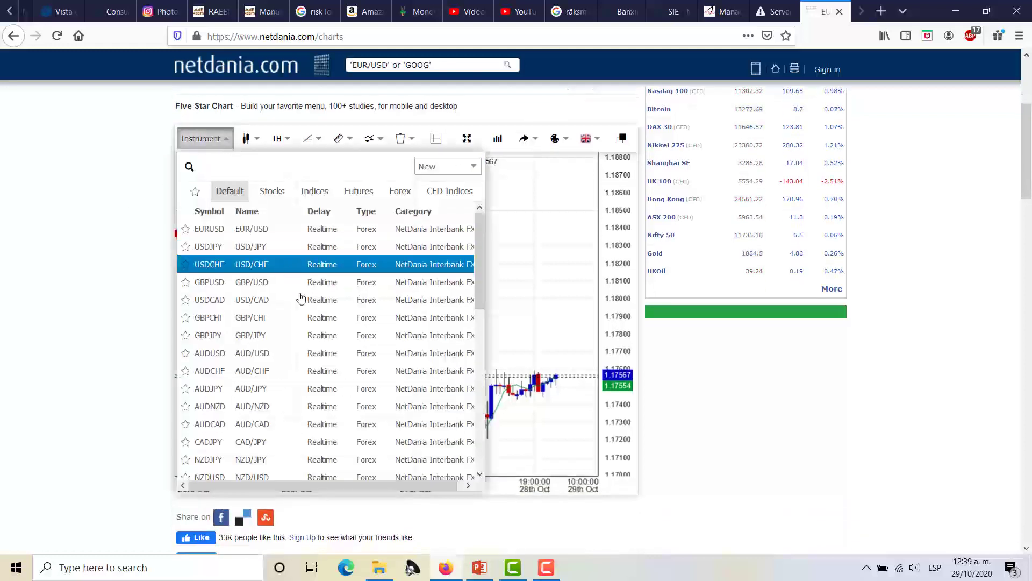
key(Down)
key(Down)
key(Down)
key(Down)
key(Down)
key(Down)
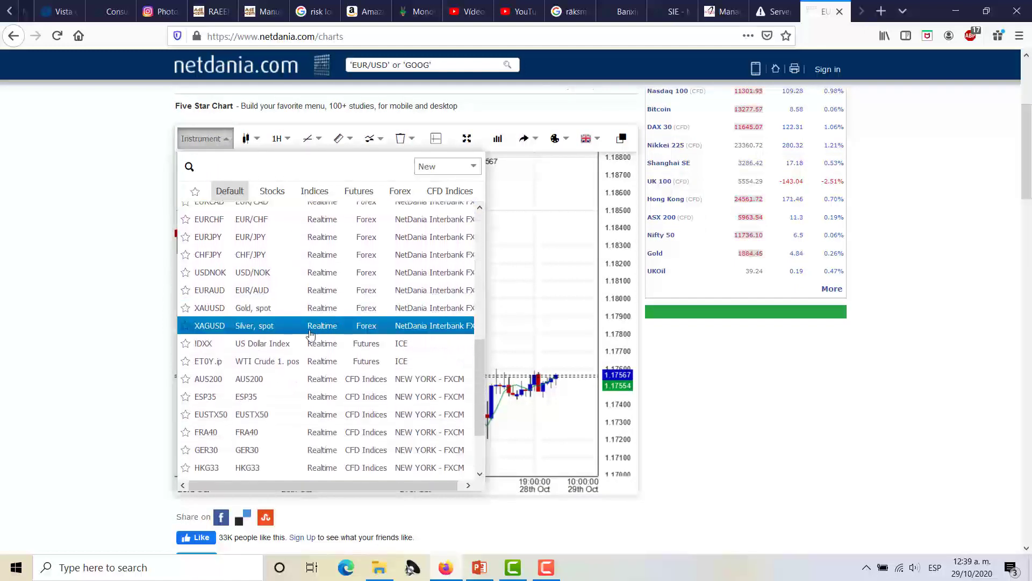
scroll(265, 395, down, 1)
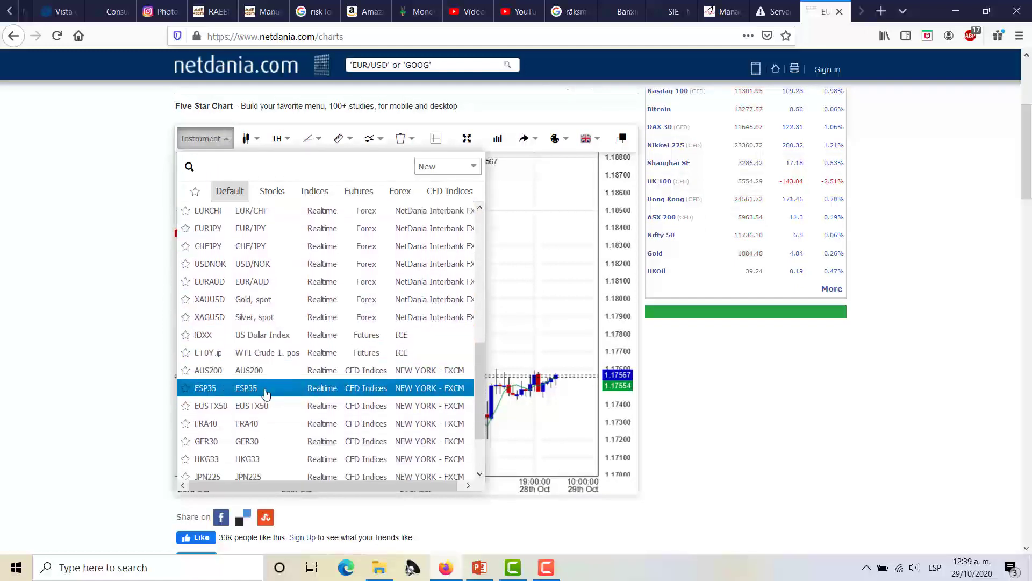
scroll(283, 402, down, 1)
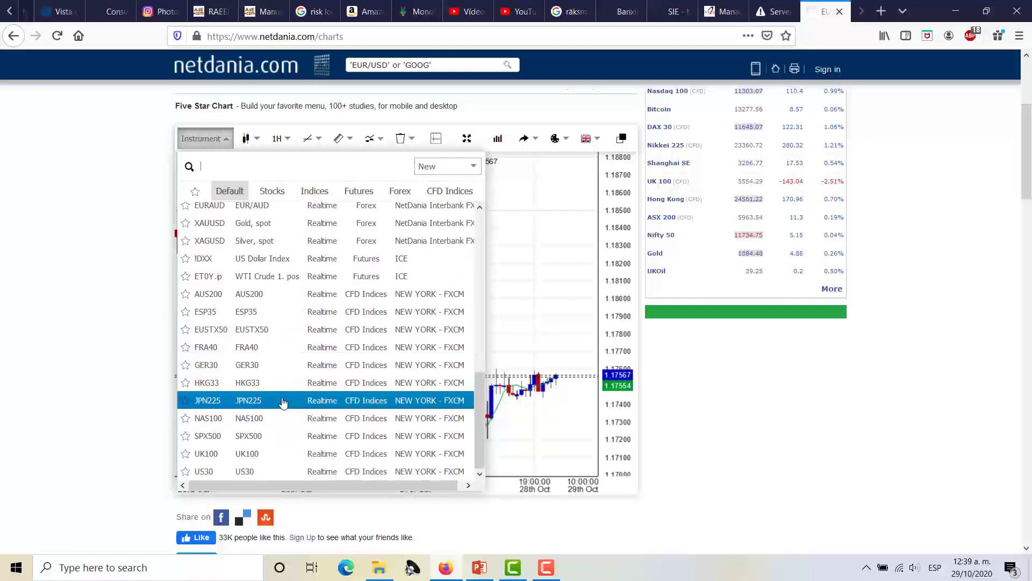
click(104, 289)
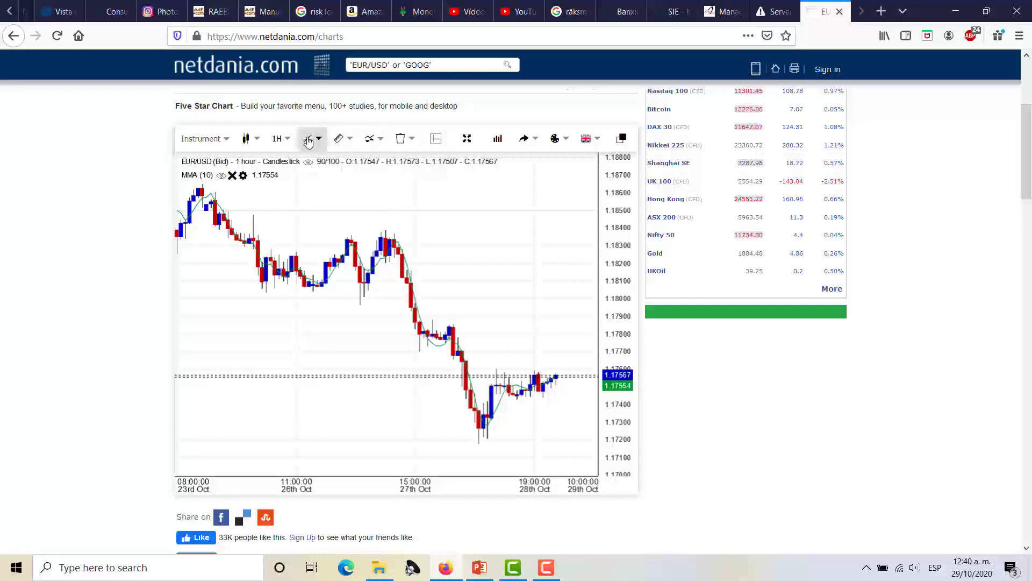
- Display the EUR/USD chart as a Line Chart and return it to Candlestick
click(258, 139)
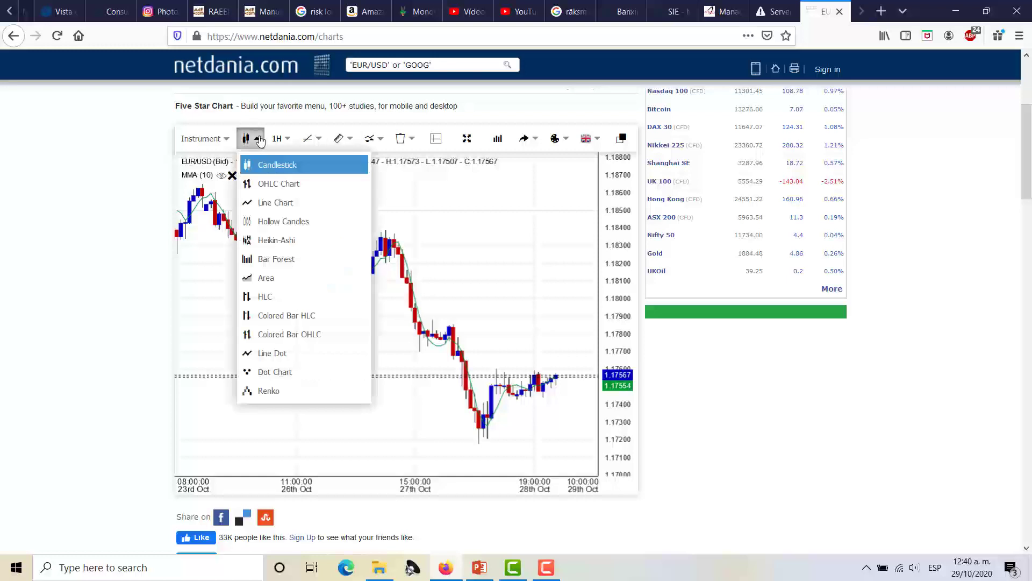
click(277, 203)
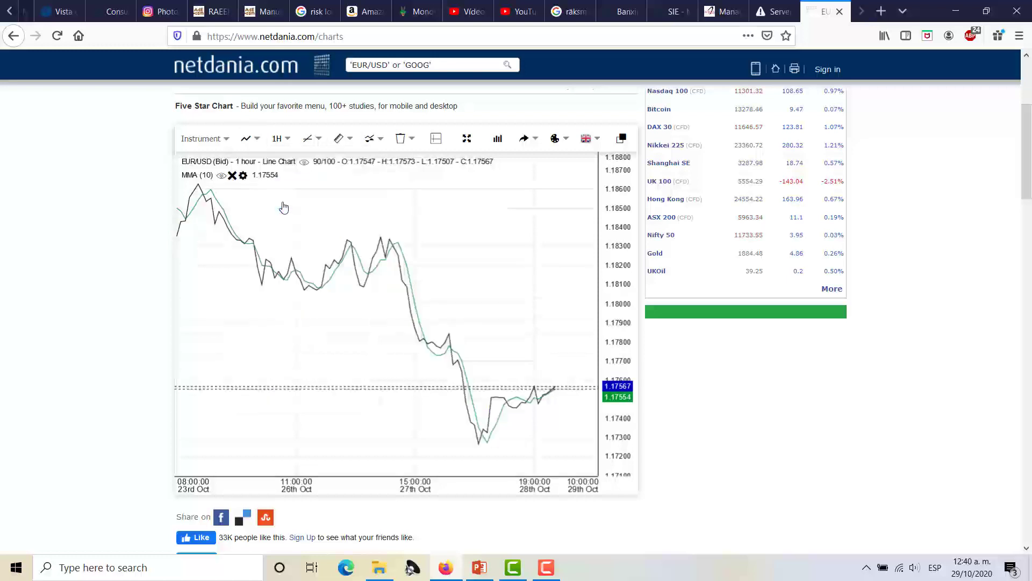
click(259, 139)
click(259, 190)
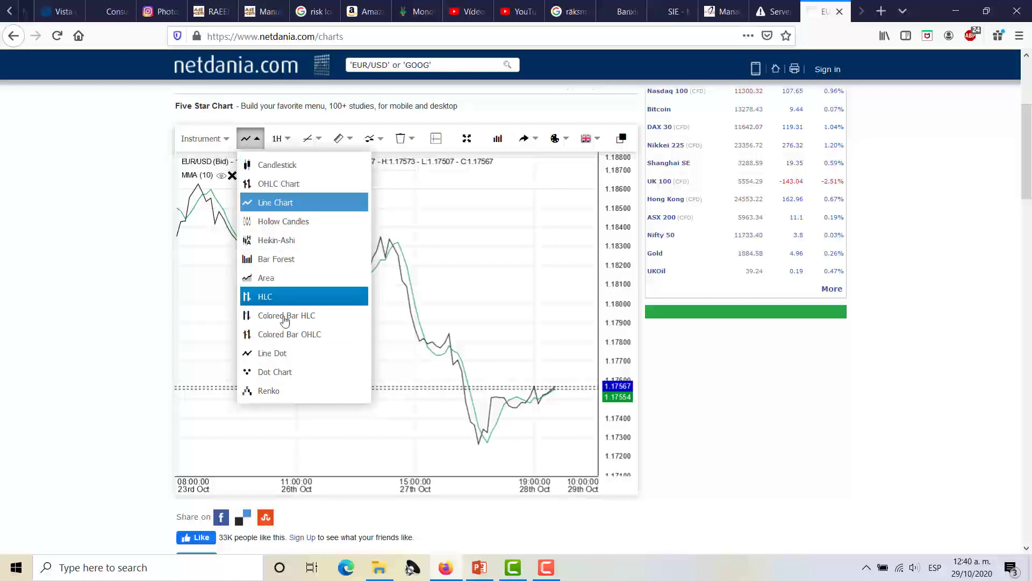
click(279, 168)
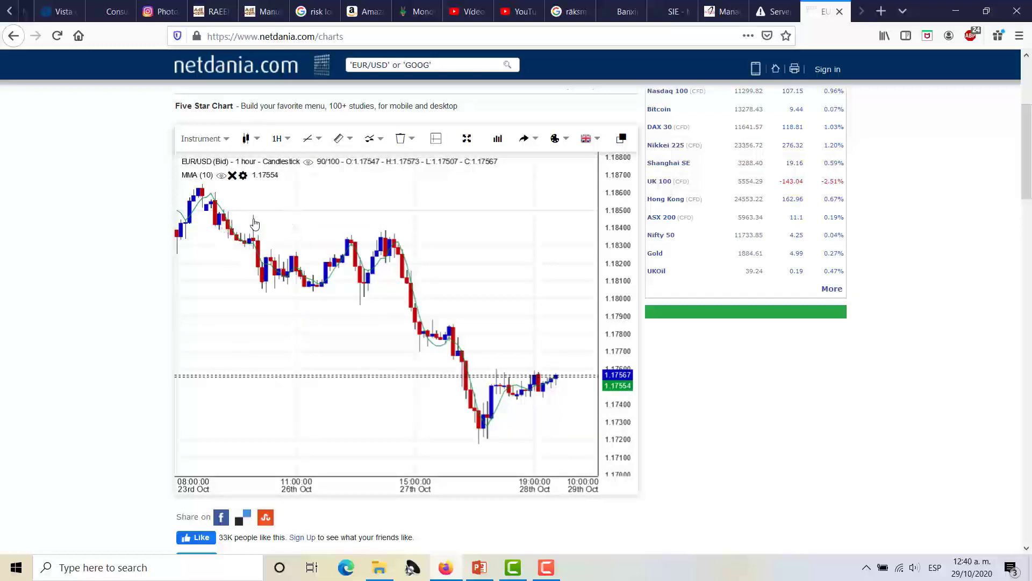
- Set the candlestick chart's time interval to Daily
click(288, 141)
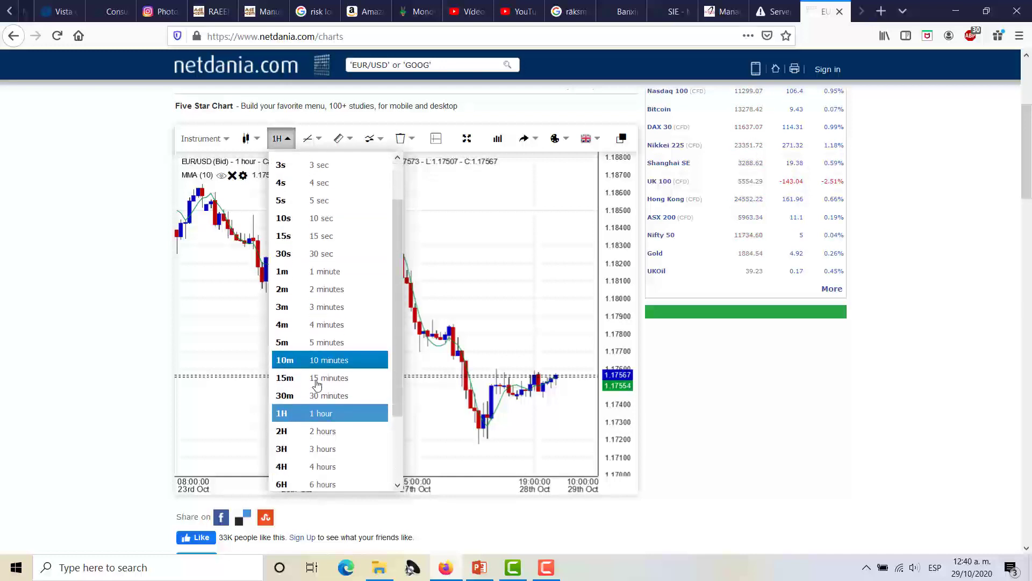
scroll(291, 409, down, 1)
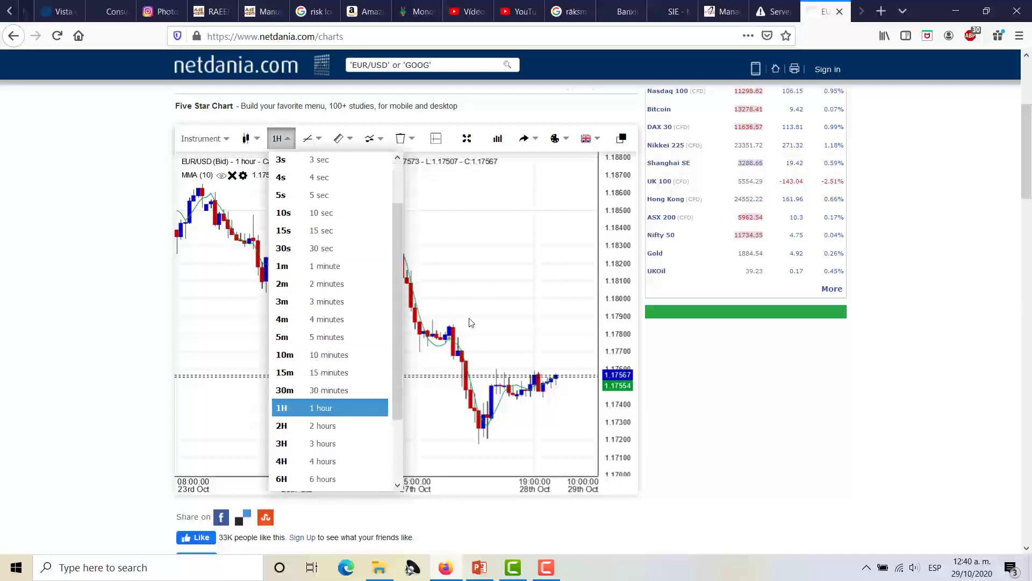
click(477, 288)
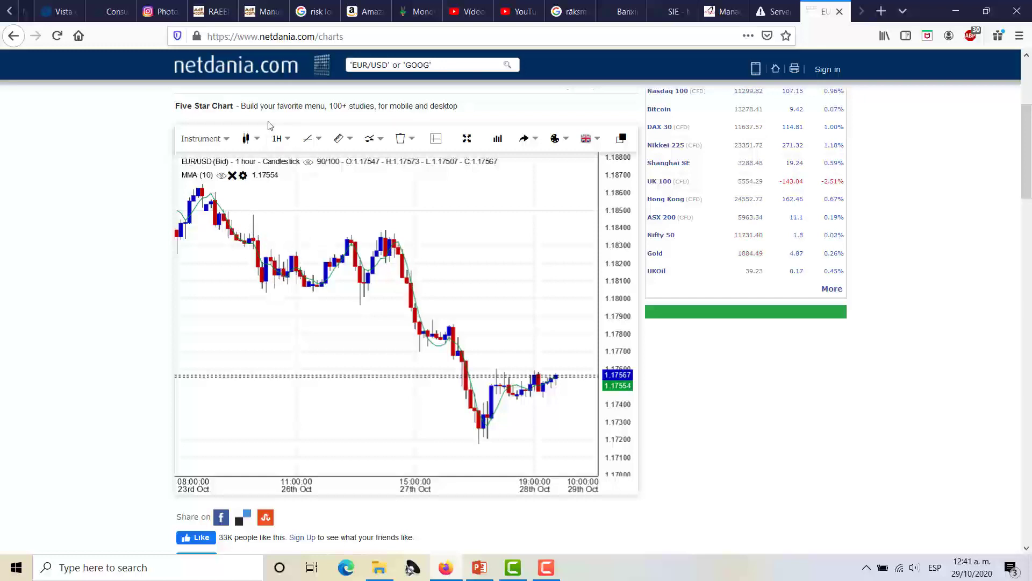
click(288, 140)
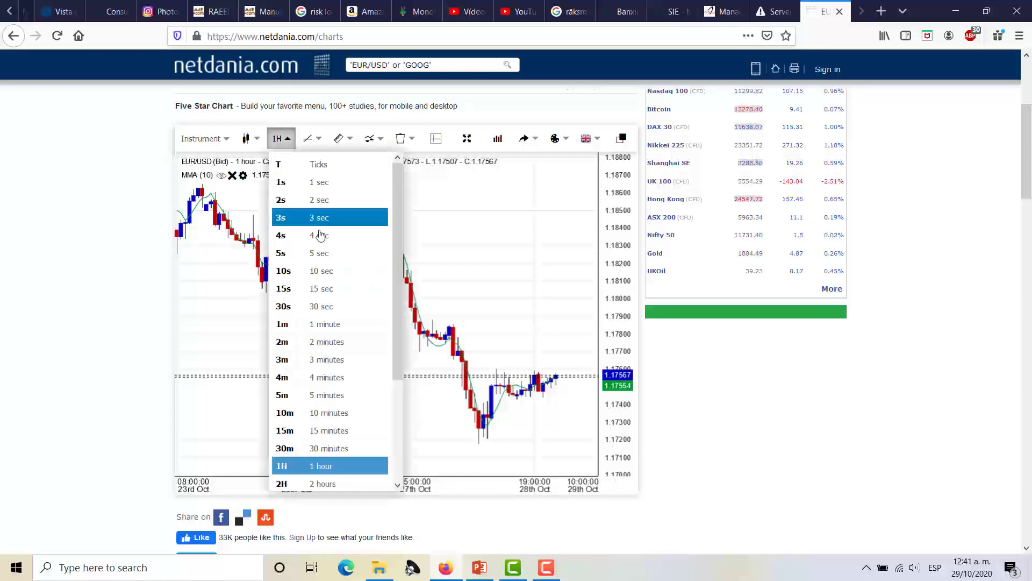
scroll(323, 267, down, 4)
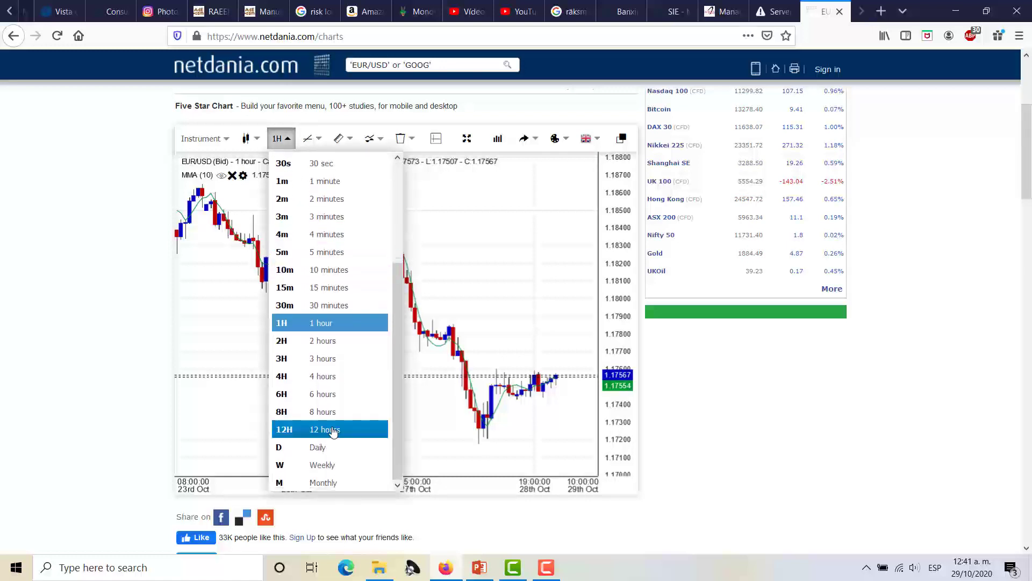
click(322, 448)
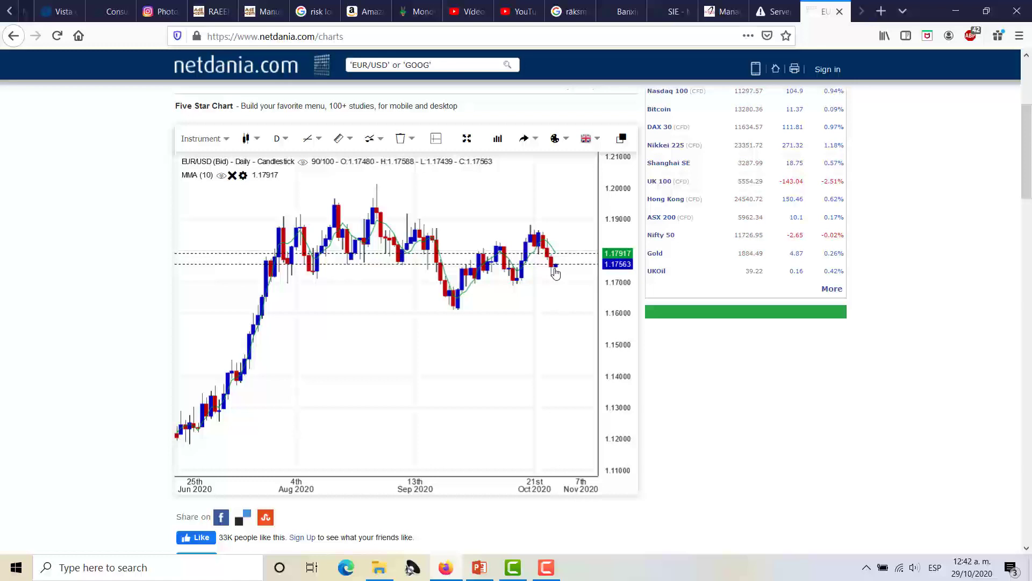
- Examine the older EUR/USD daily candles back to January 2020 and over a wider time range
drag(335, 336, 387, 342)
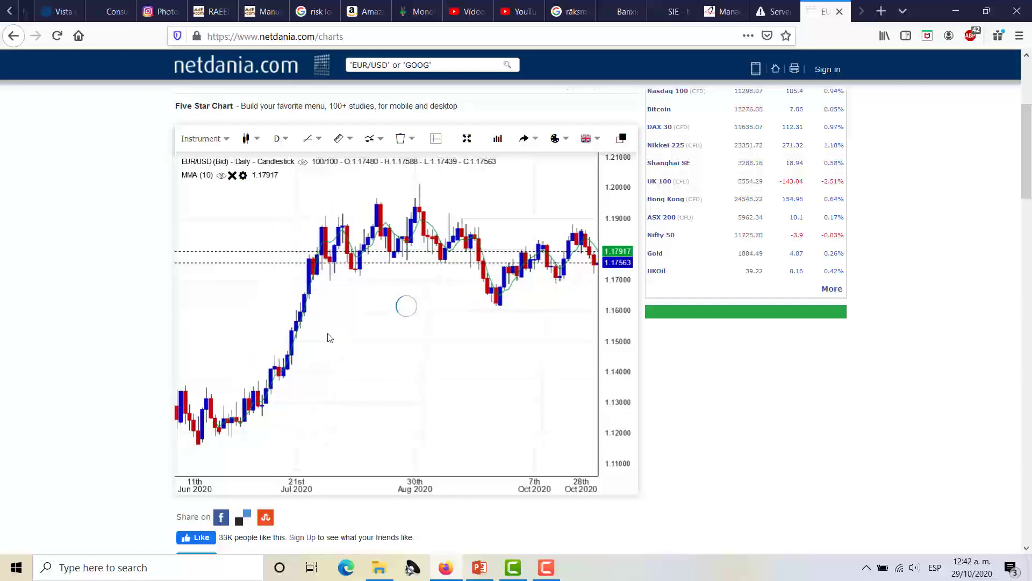
drag(311, 357, 470, 368)
drag(365, 375, 490, 383)
drag(331, 365, 380, 362)
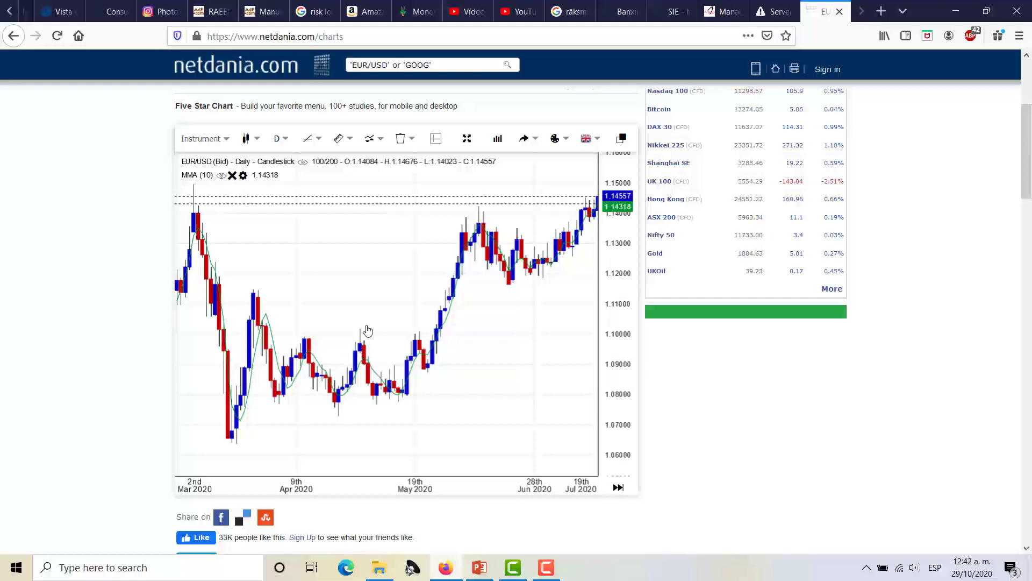
scroll(367, 330, down, 3)
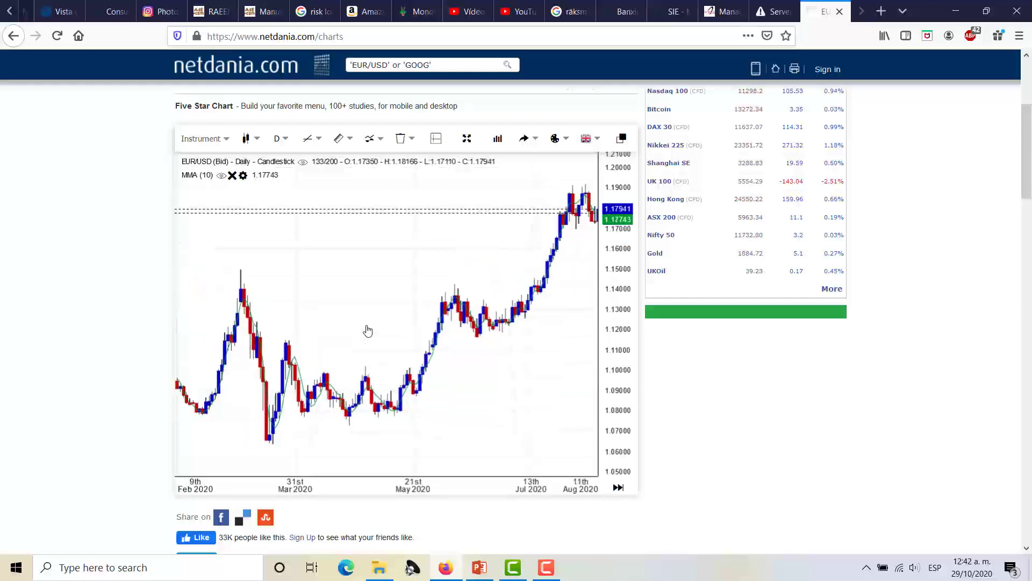
scroll(367, 330, down, 3)
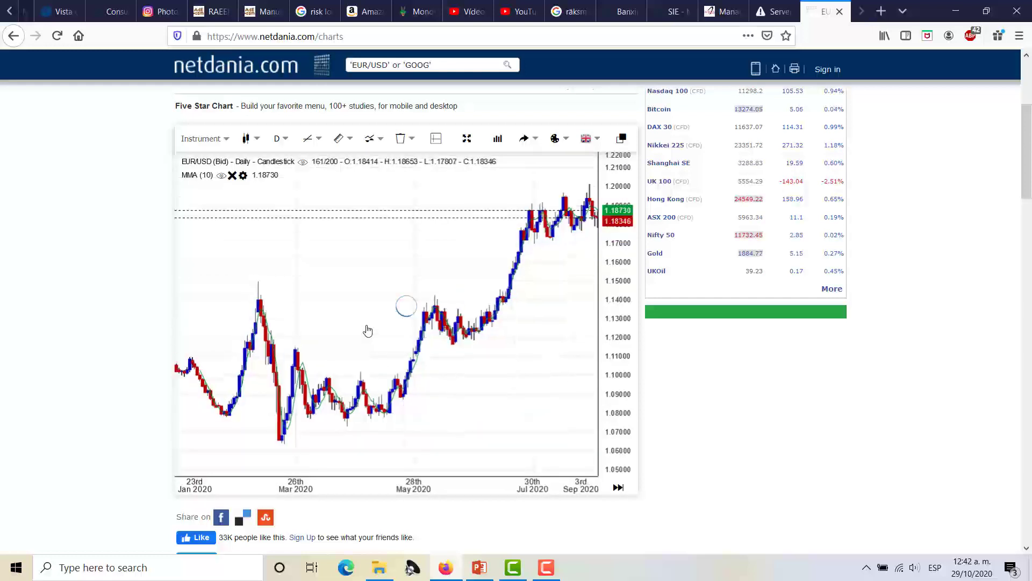
scroll(367, 330, down, 2)
scroll(367, 330, up, 2)
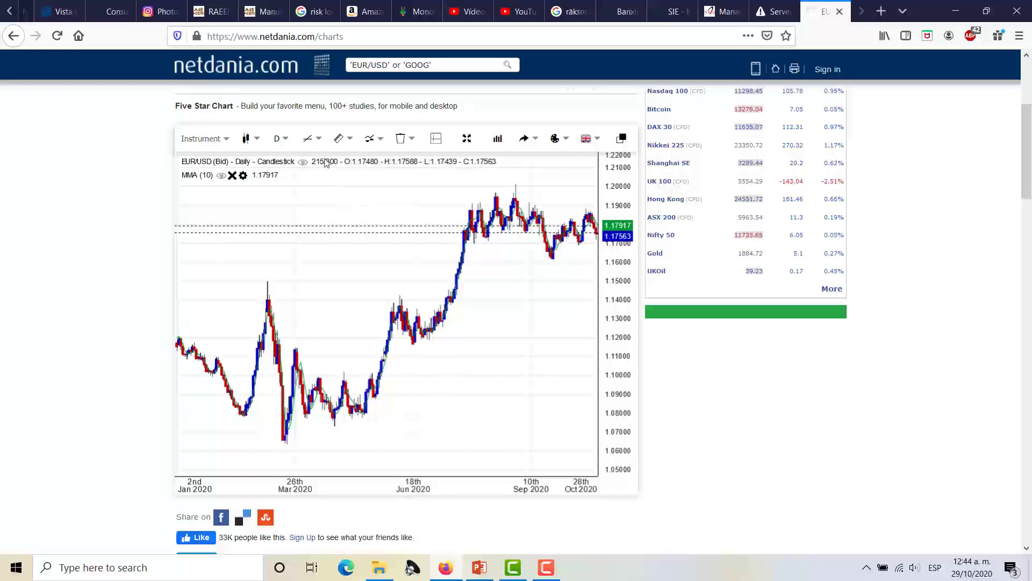
- Draw an ellipse around the price highs of late July and early August 2020 and delete it
click(319, 141)
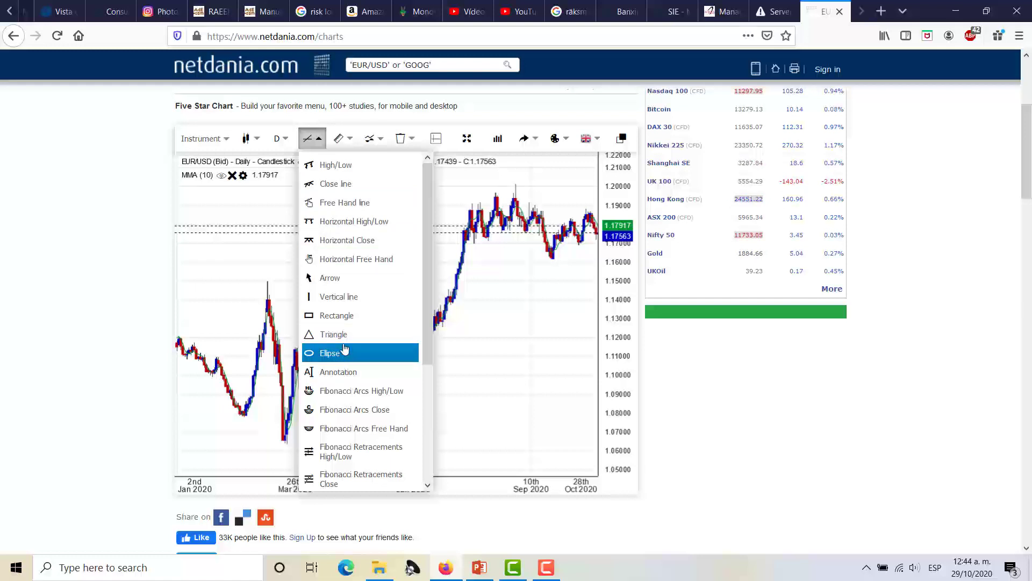
click(328, 353)
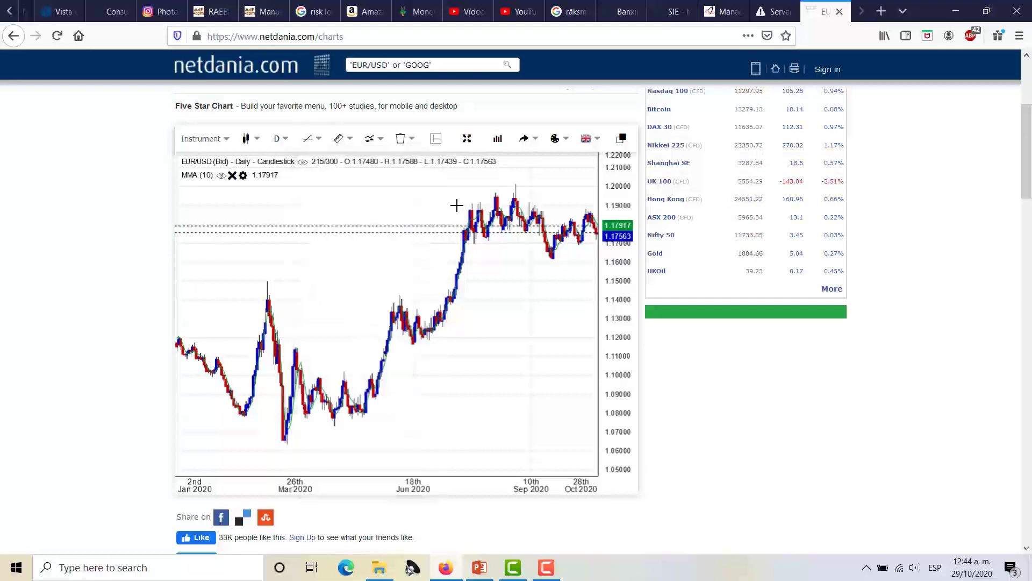
drag(442, 197, 490, 246)
mouse_move(446, 200)
mouse_down()
mouse_move(480, 230)
mouse_move(467, 242)
mouse_move(469, 201)
mouse_move(467, 215)
mouse_up()
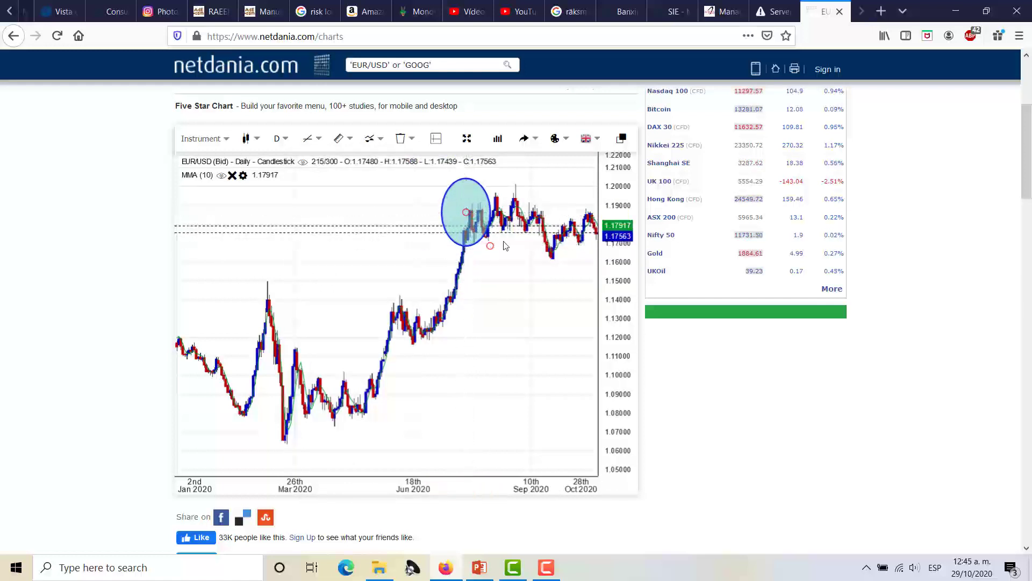
key(Delete)
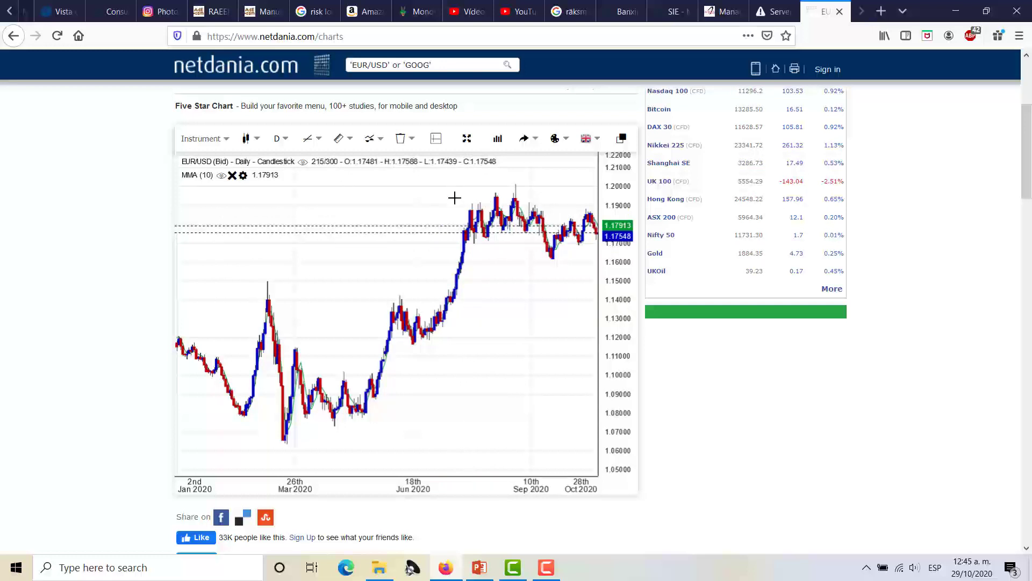
- Draw a nearly horizontal line across the August and September 2020 peaks at about 1.195 and select it
drag(455, 198, 567, 196)
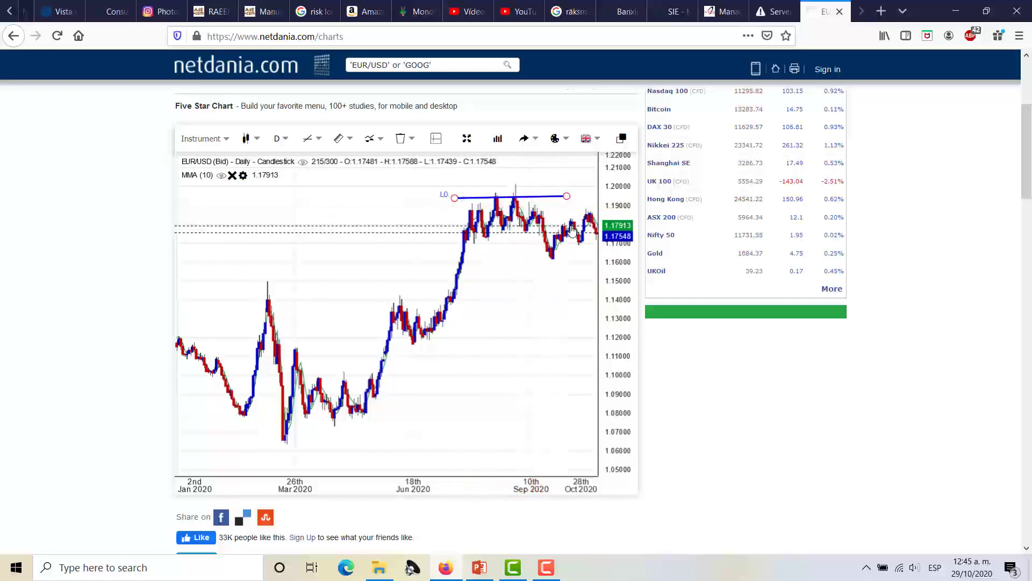
click(272, 424)
mouse_move(287, 425)
mouse_down()
mouse_move(334, 422)
mouse_move(280, 423)
mouse_up()
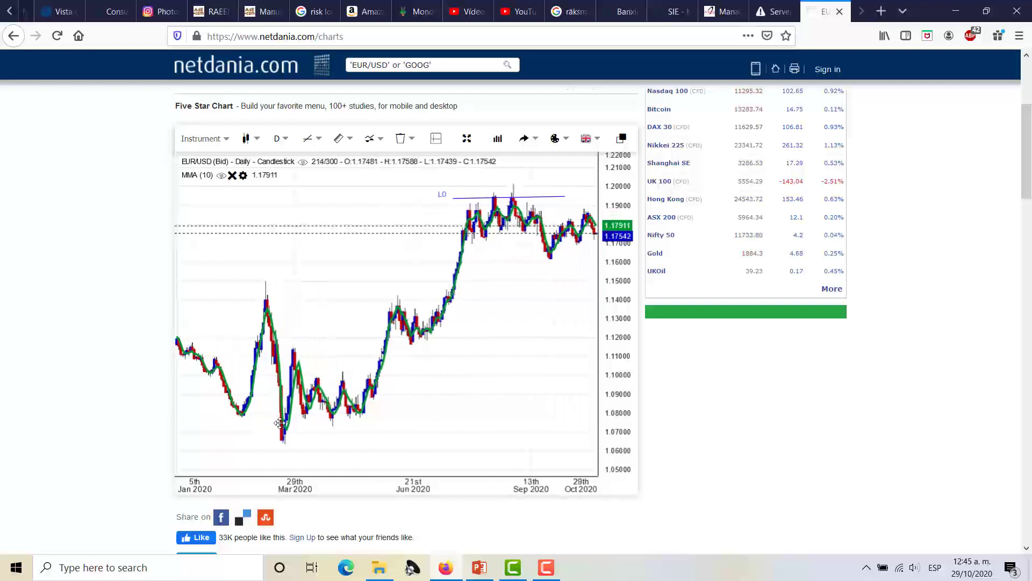
click(531, 198)
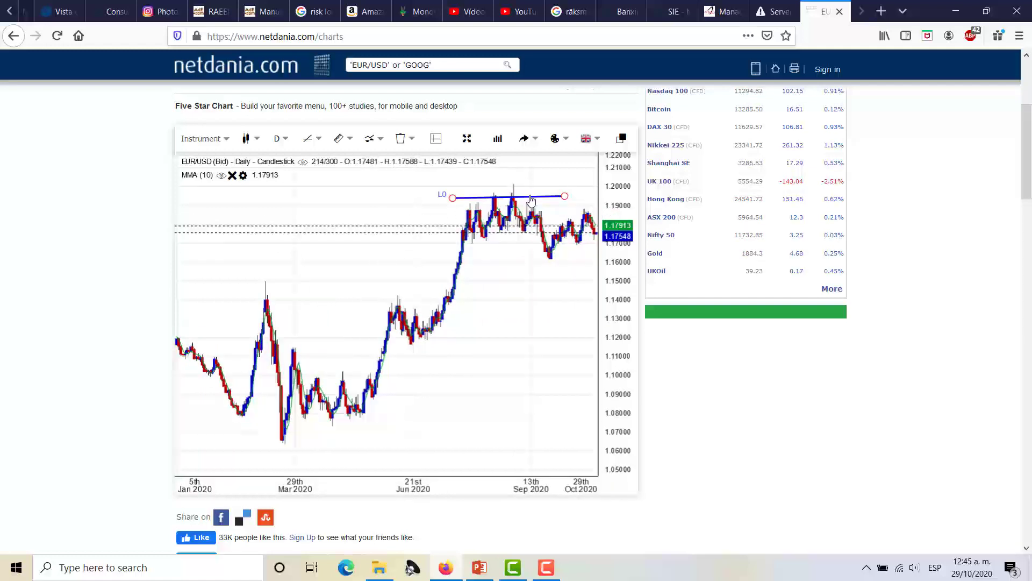
- Add a Moving median study with period 10 as an overlay on the EUR/USD daily close
click(378, 141)
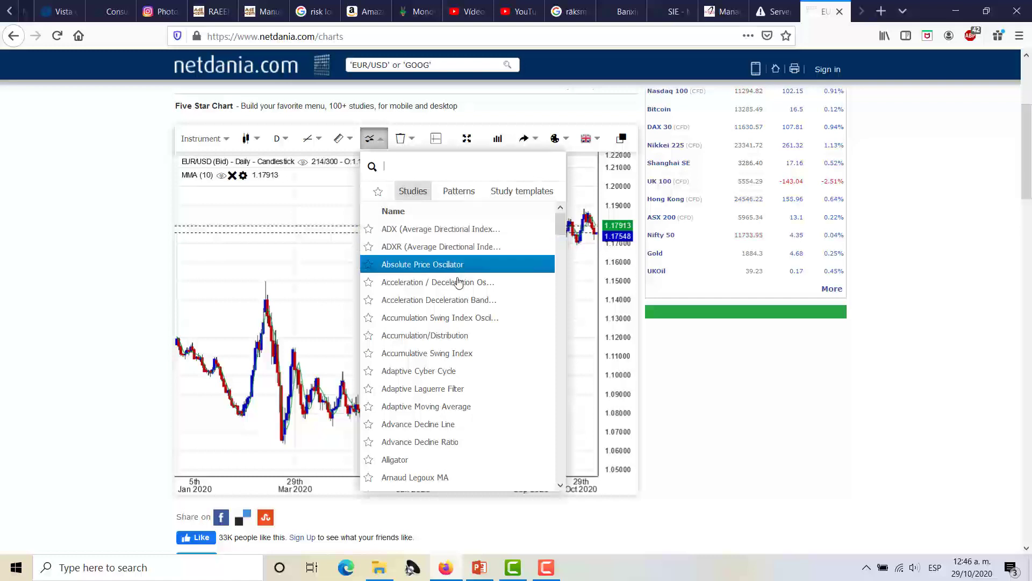
scroll(455, 332, down, 4)
scroll(456, 332, down, 6)
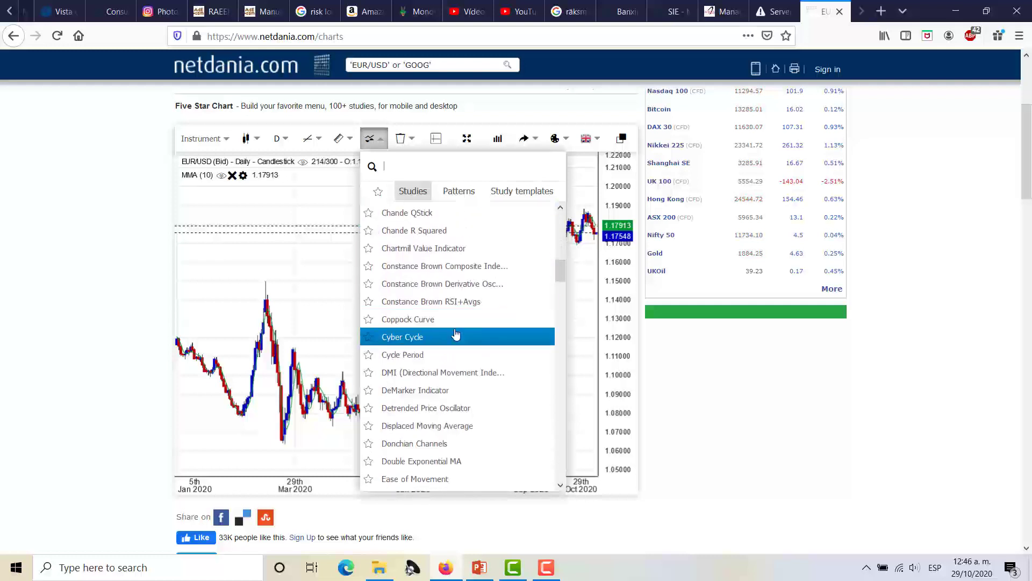
scroll(456, 334, down, 2)
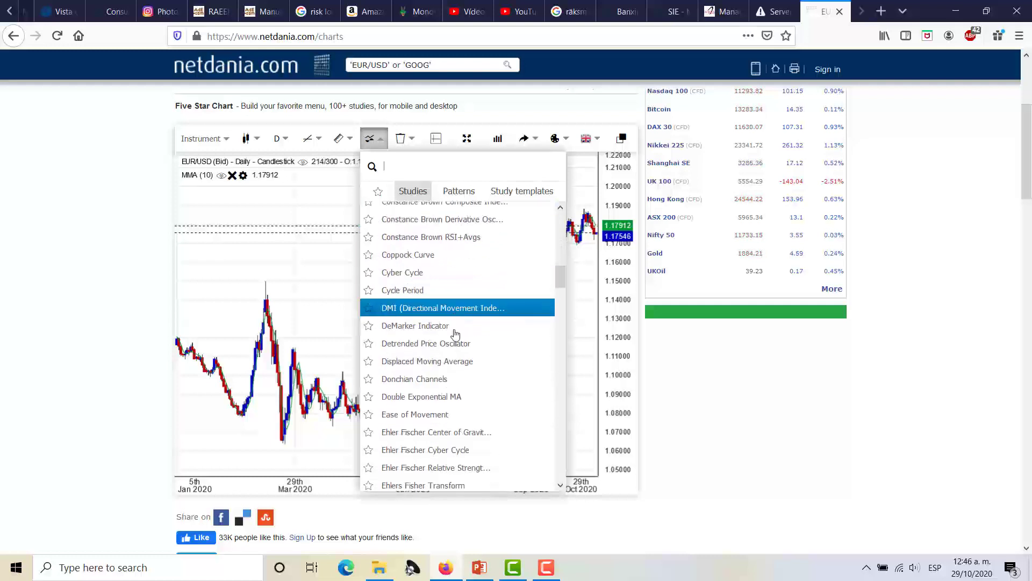
scroll(456, 334, down, 6)
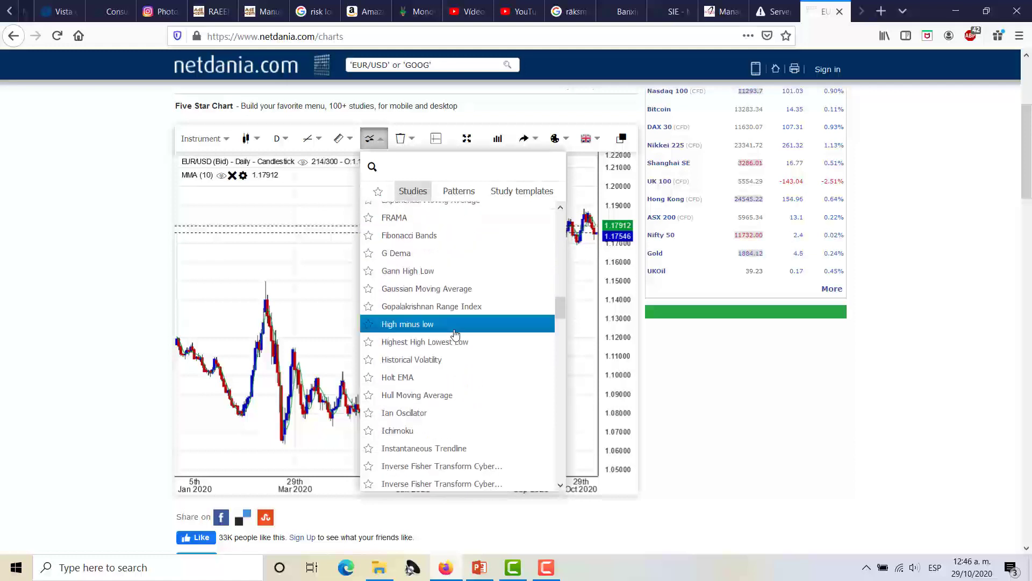
scroll(454, 334, down, 7)
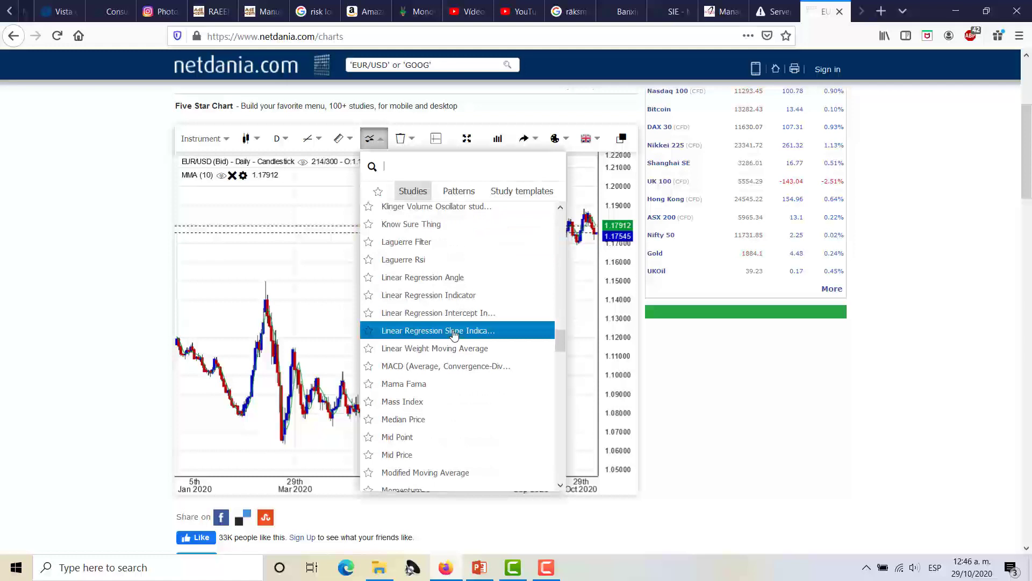
scroll(455, 334, down, 1)
scroll(454, 334, down, 1)
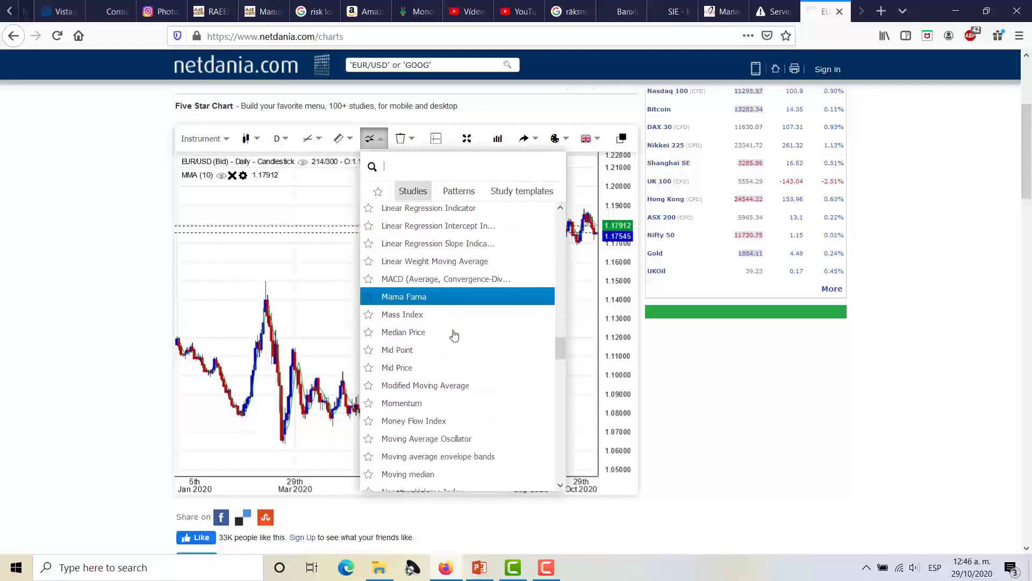
scroll(455, 335, down, 2)
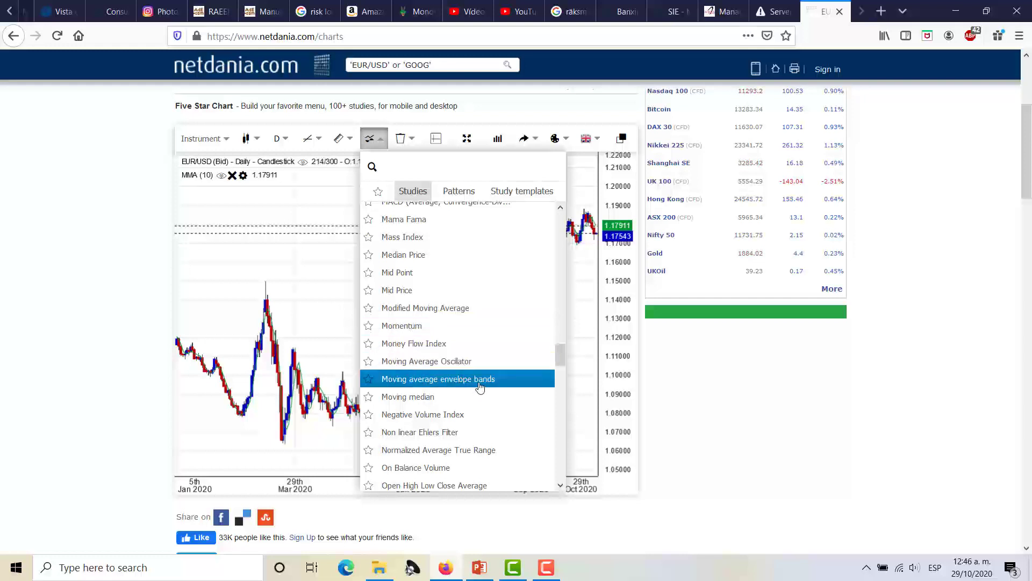
click(428, 396)
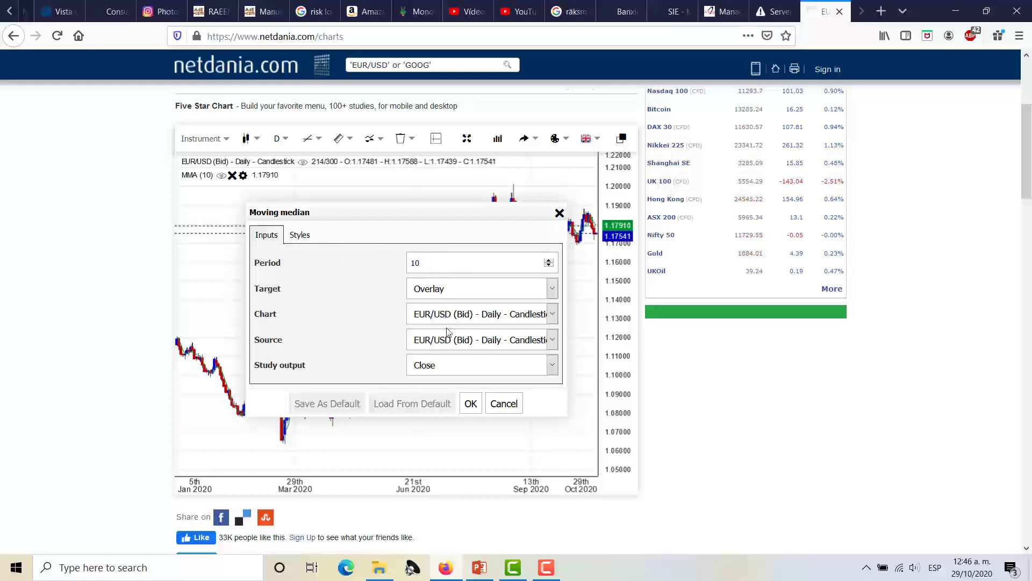
click(469, 402)
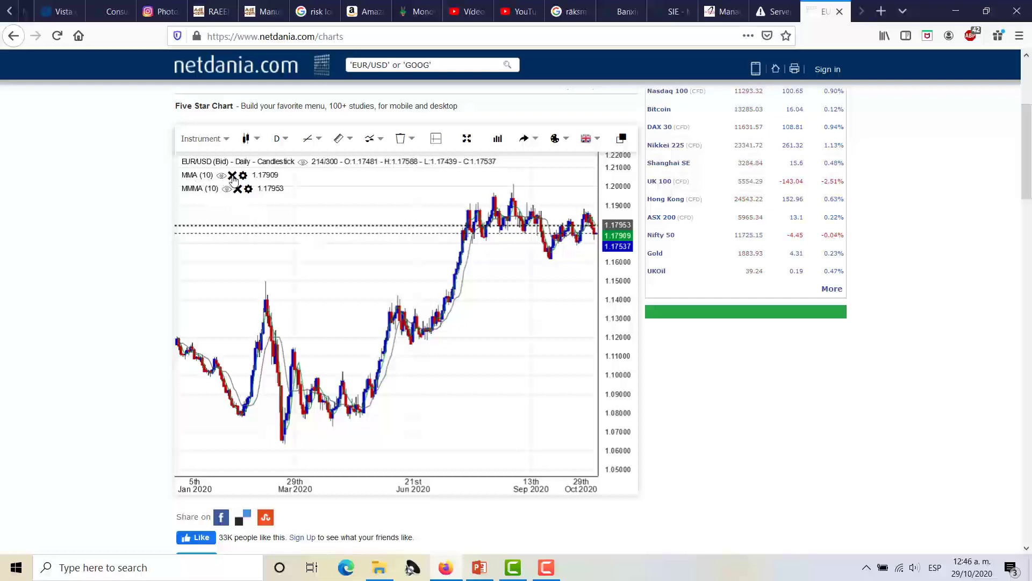
- Remove both moving-average-type studies, MMA (10) and MMMA (10), from the daily chart
click(232, 176)
click(238, 175)
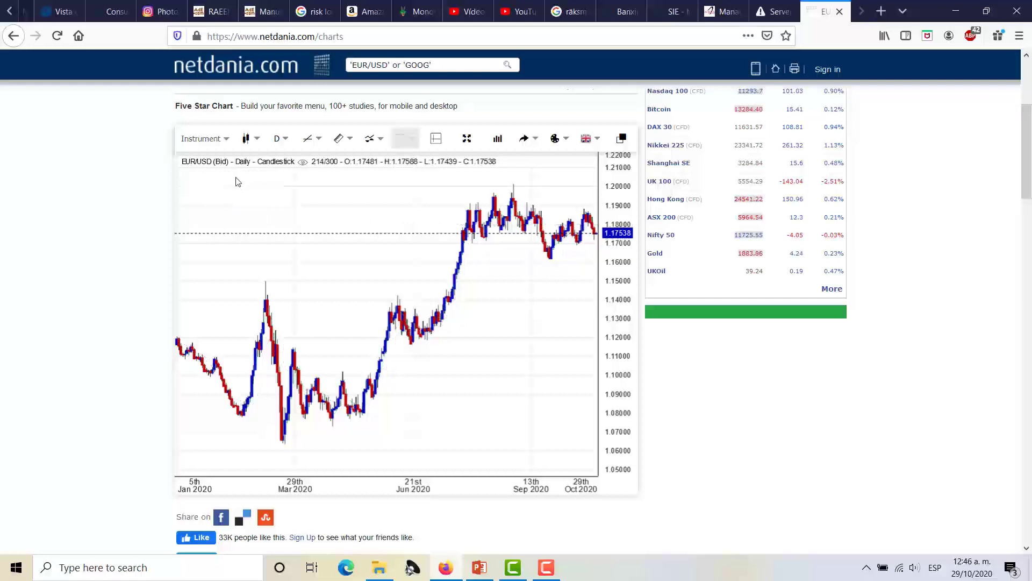
- Add a Momentum study with period 10 on the close in a new pane, and remove it again
click(370, 138)
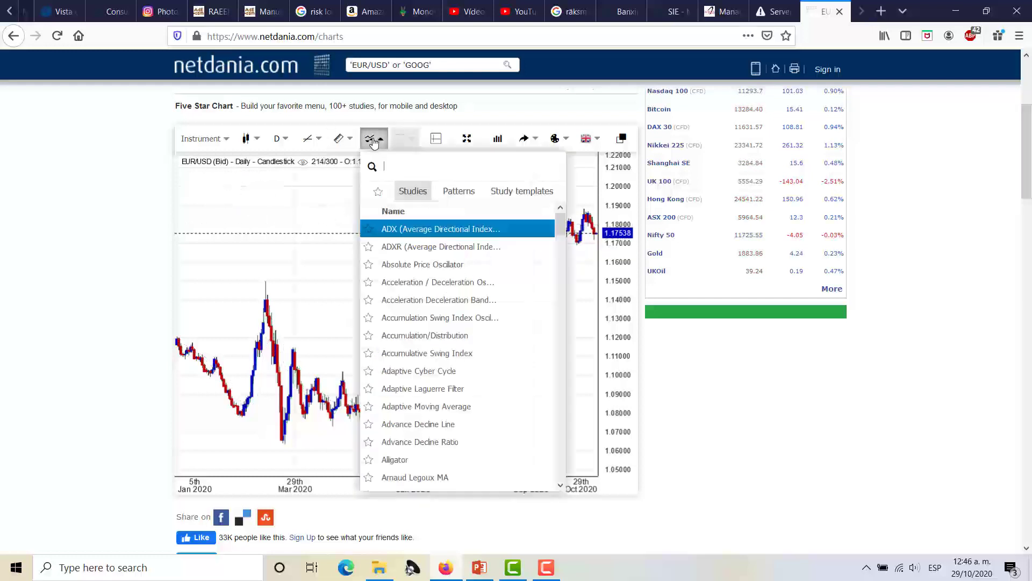
scroll(425, 336, down, 5)
scroll(425, 344, down, 10)
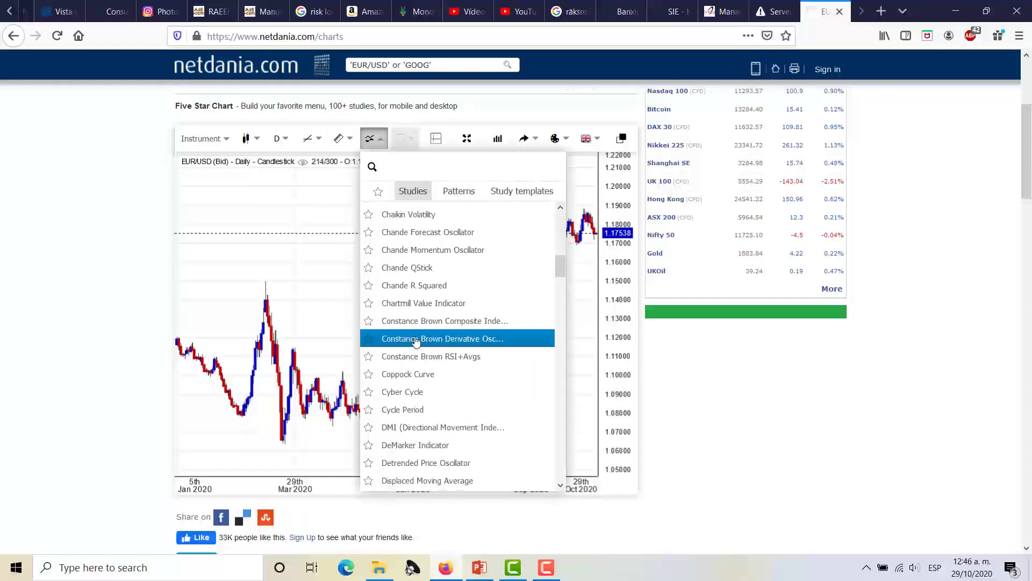
scroll(449, 364, down, 3)
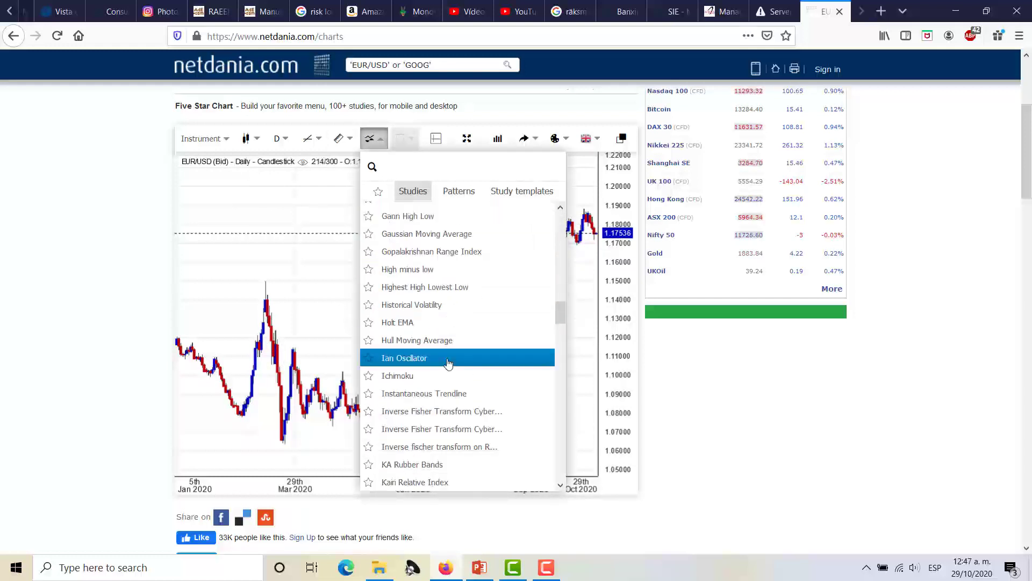
scroll(448, 364, down, 4)
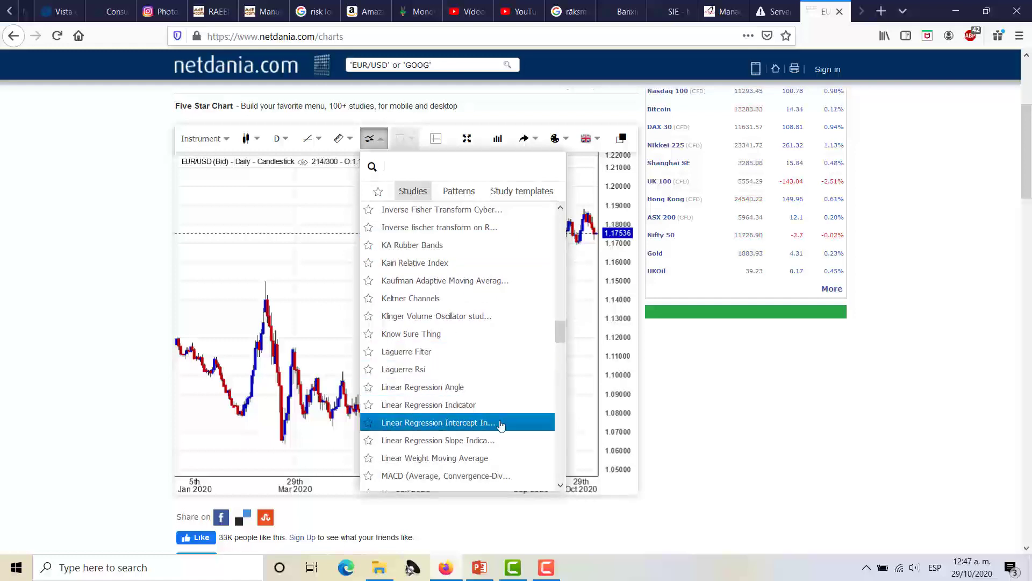
scroll(463, 428, down, 3)
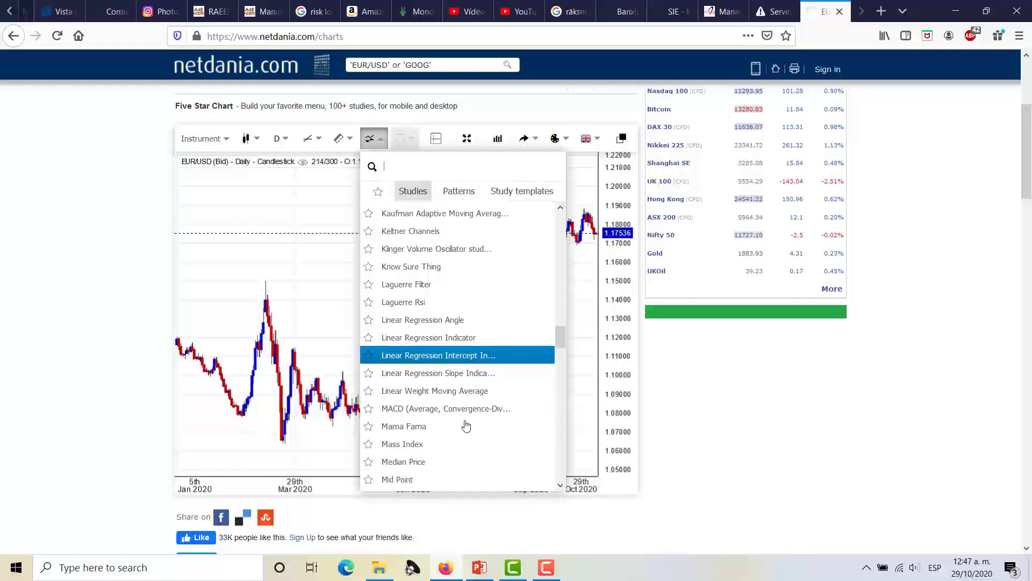
scroll(457, 382, down, 1)
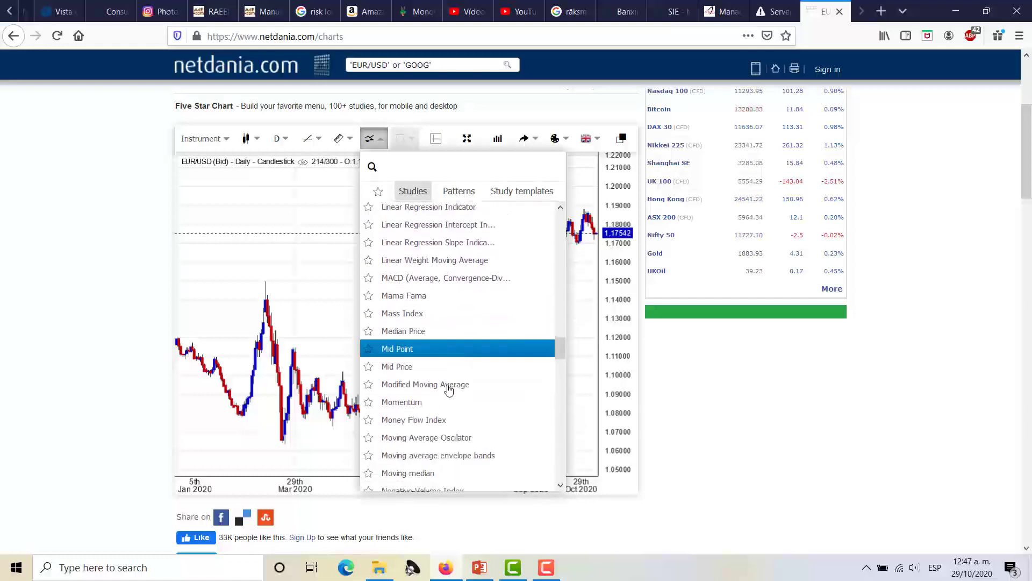
click(470, 406)
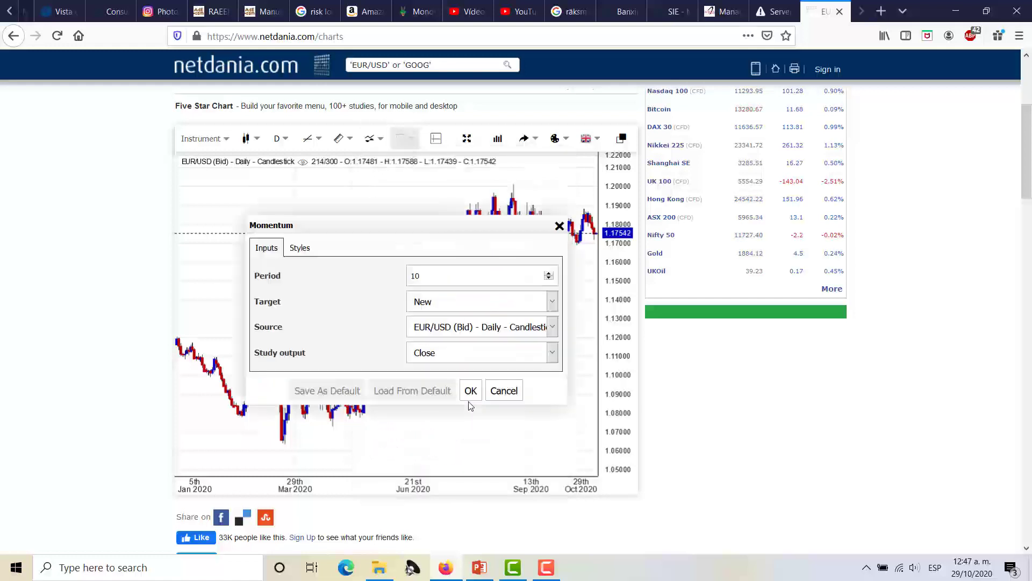
click(468, 391)
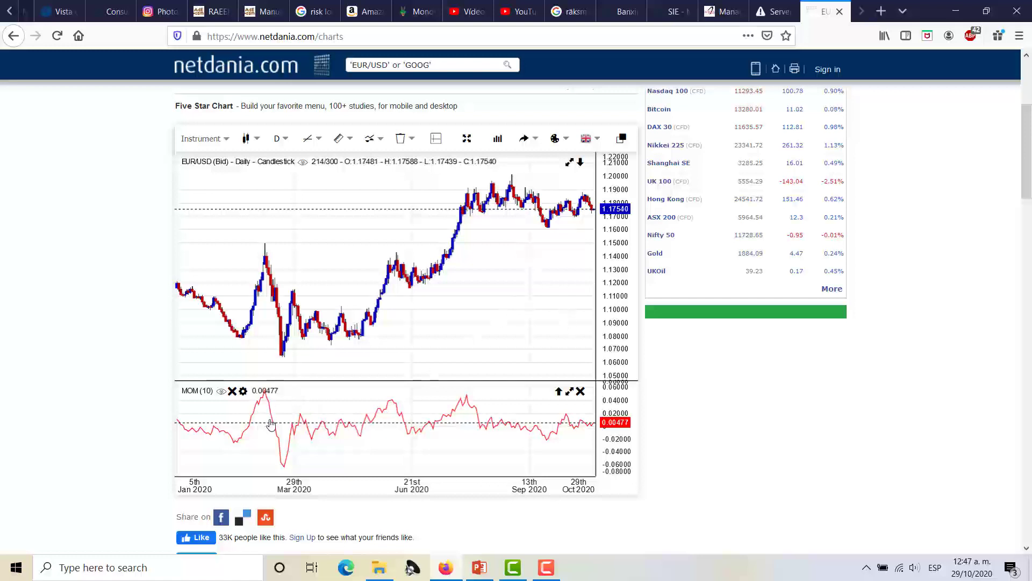
click(581, 392)
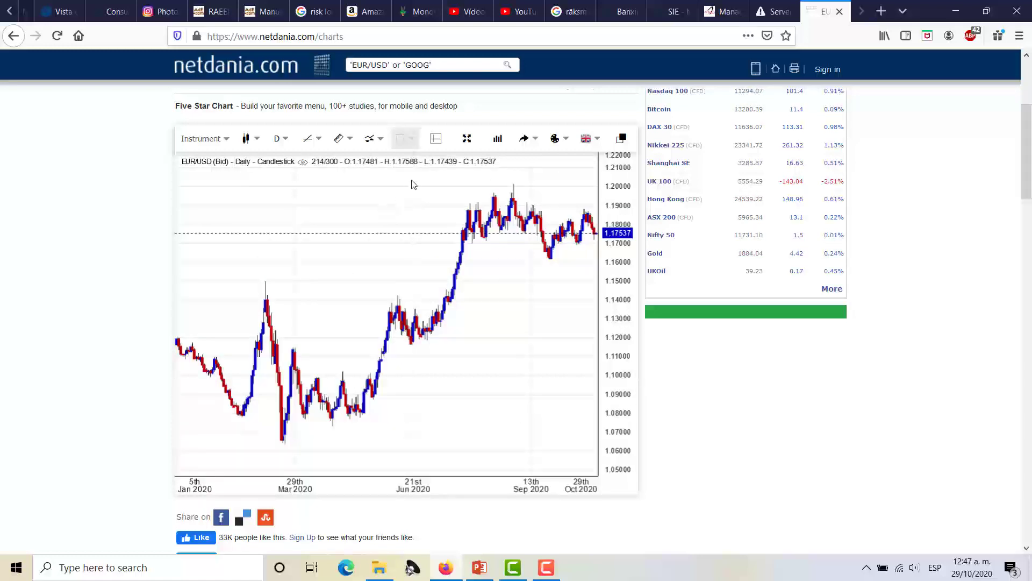
- Turn on the crosshair with its candle data box and view the chart briefly in full-screen mode
click(436, 139)
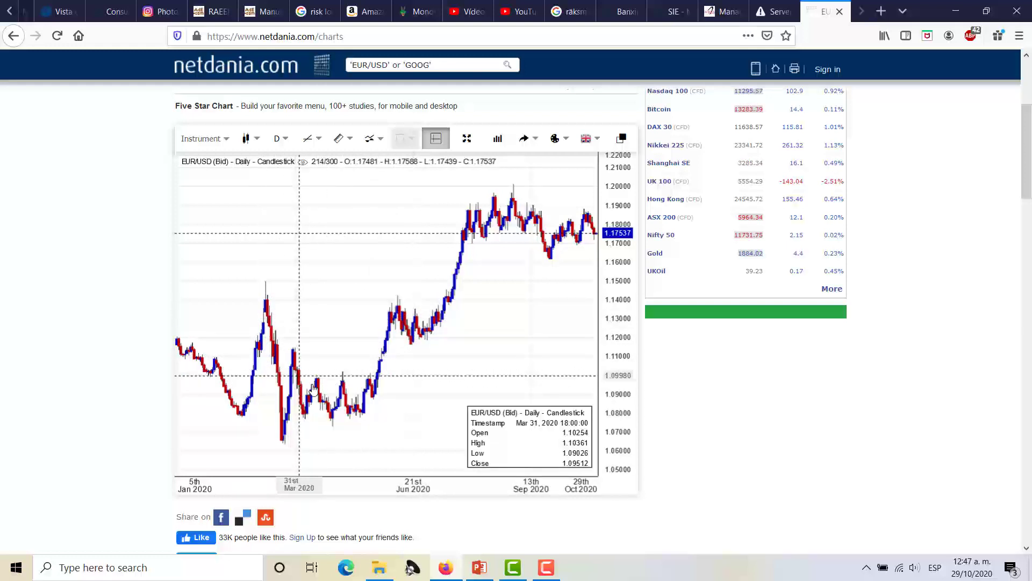
click(469, 143)
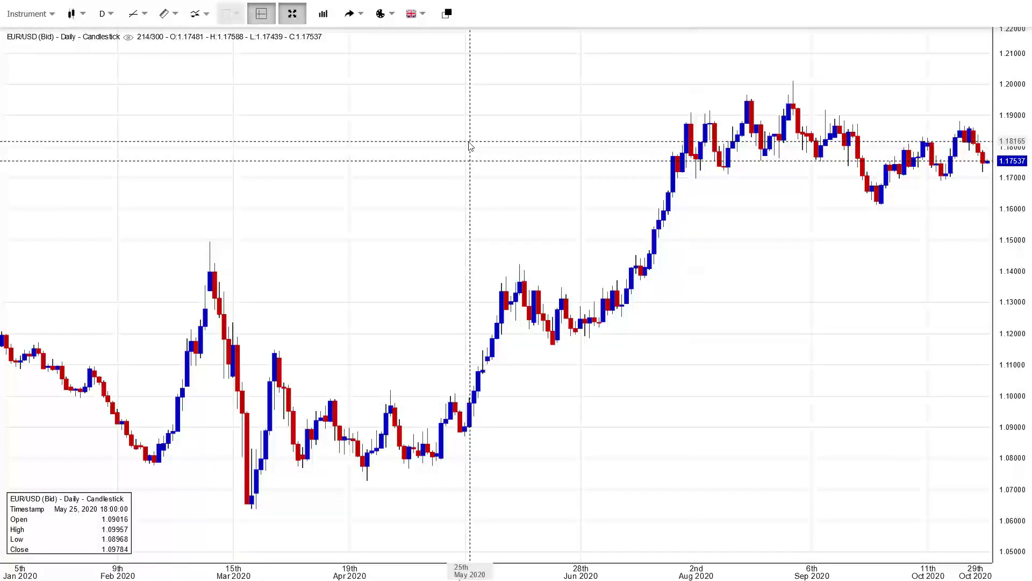
key(Escape)
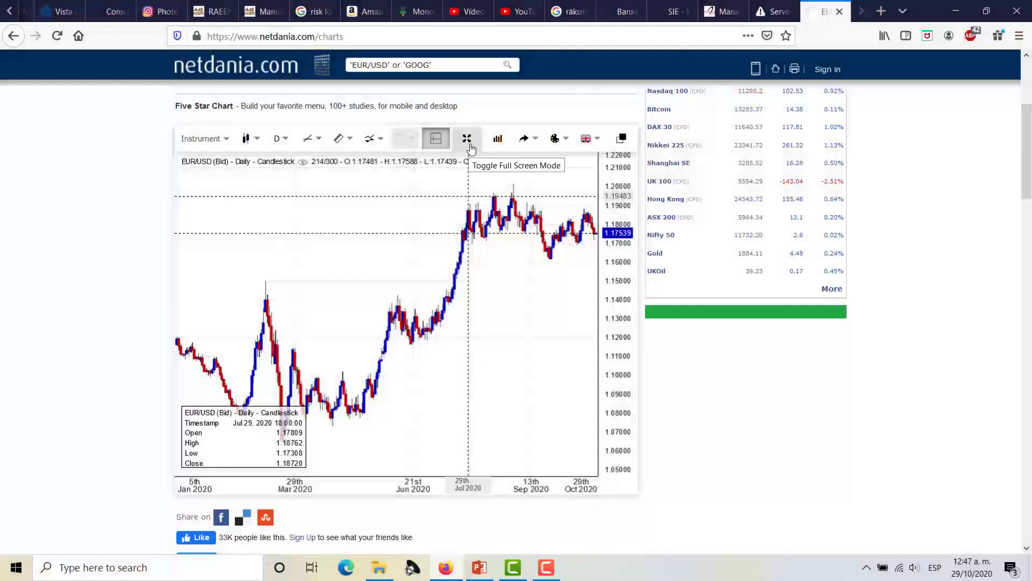
- Show the volume study below the daily candles and remove its pane again
click(498, 141)
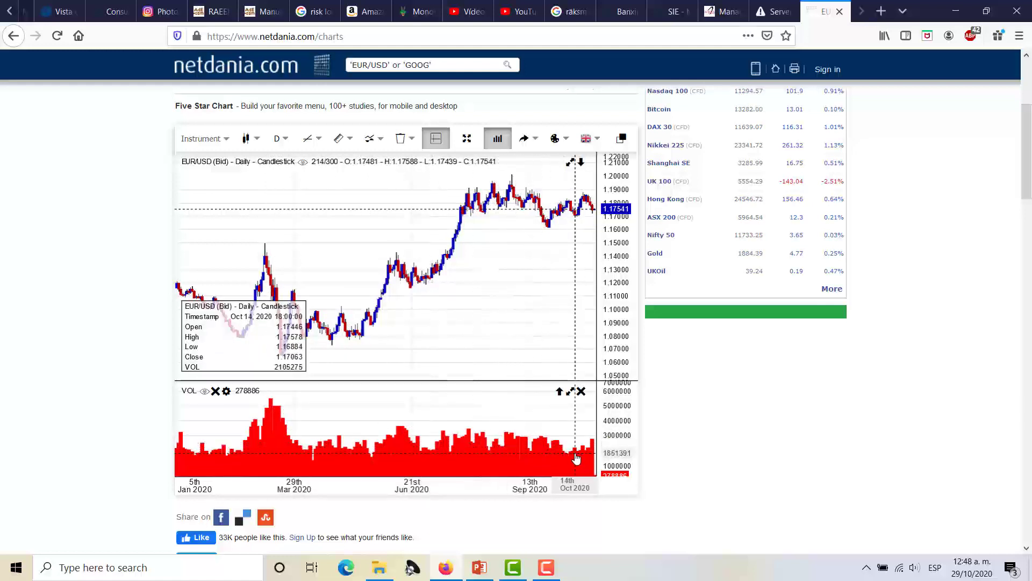
click(581, 392)
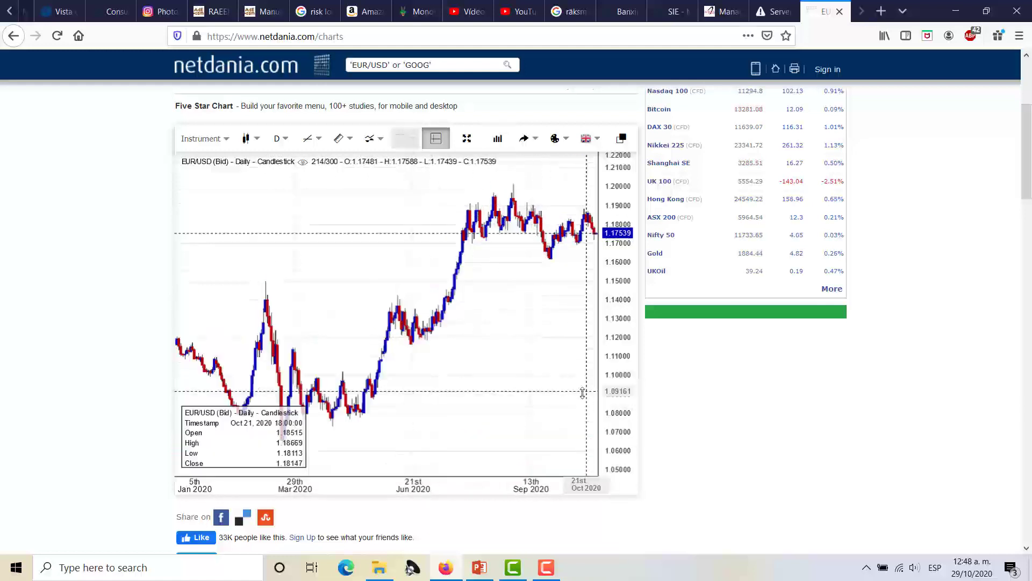
- Look through the chart's print and image export options, colour themes and interface languages without changing any
click(537, 141)
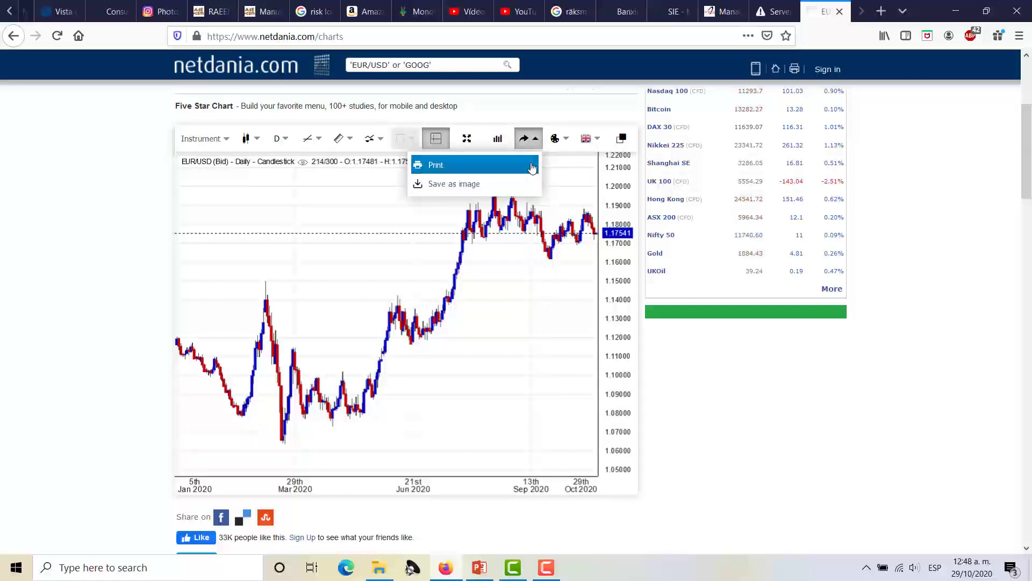
click(567, 139)
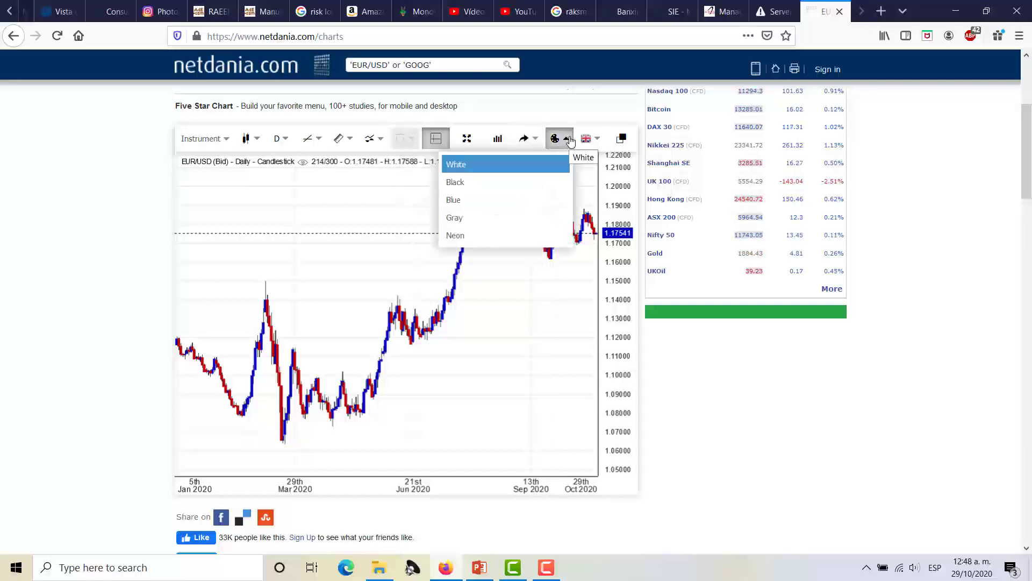
click(596, 140)
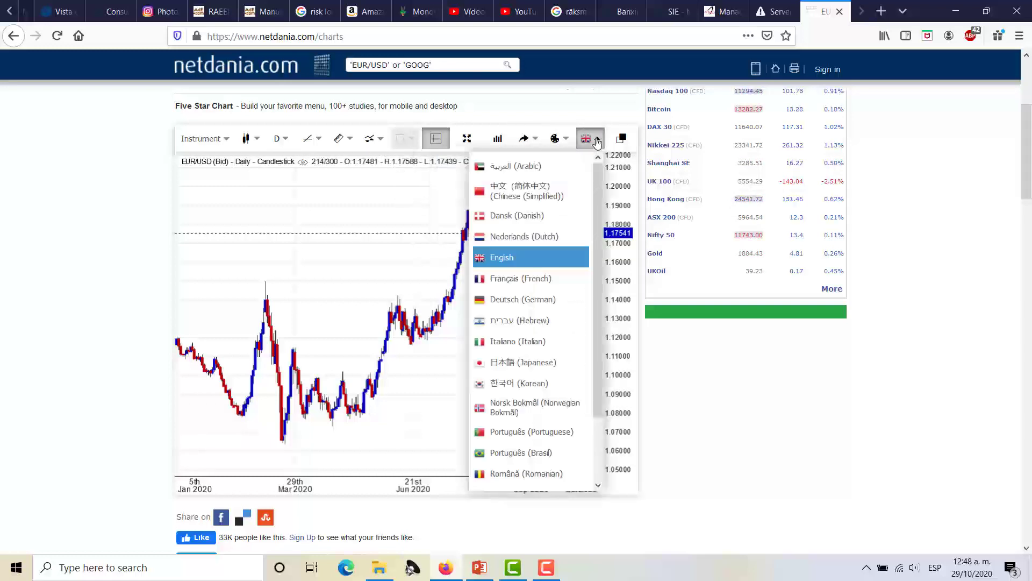
click(580, 116)
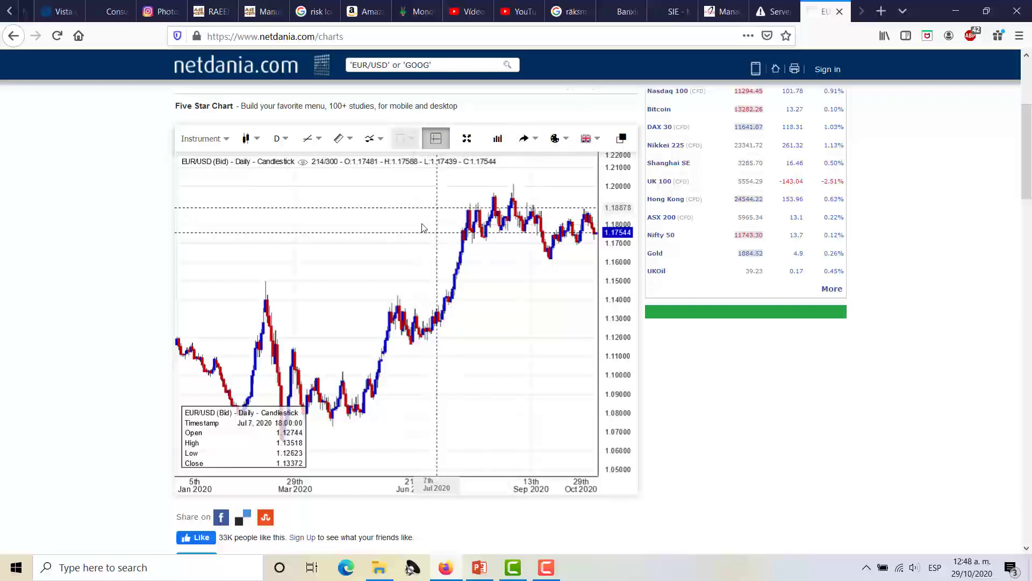
- Set the EUR/USD candlestick chart's time interval to Monthly
click(292, 140)
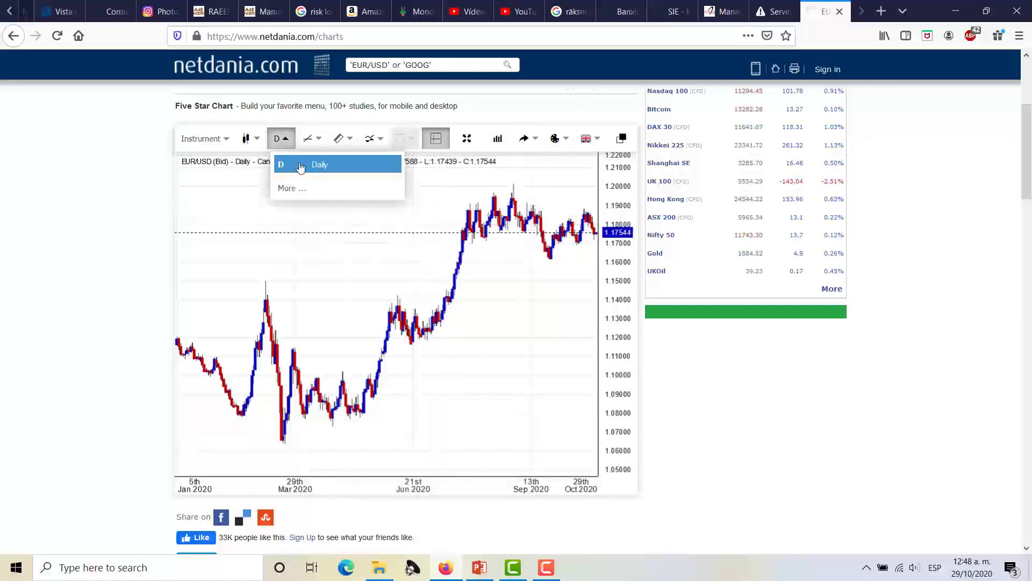
click(292, 188)
scroll(339, 302, down, 5)
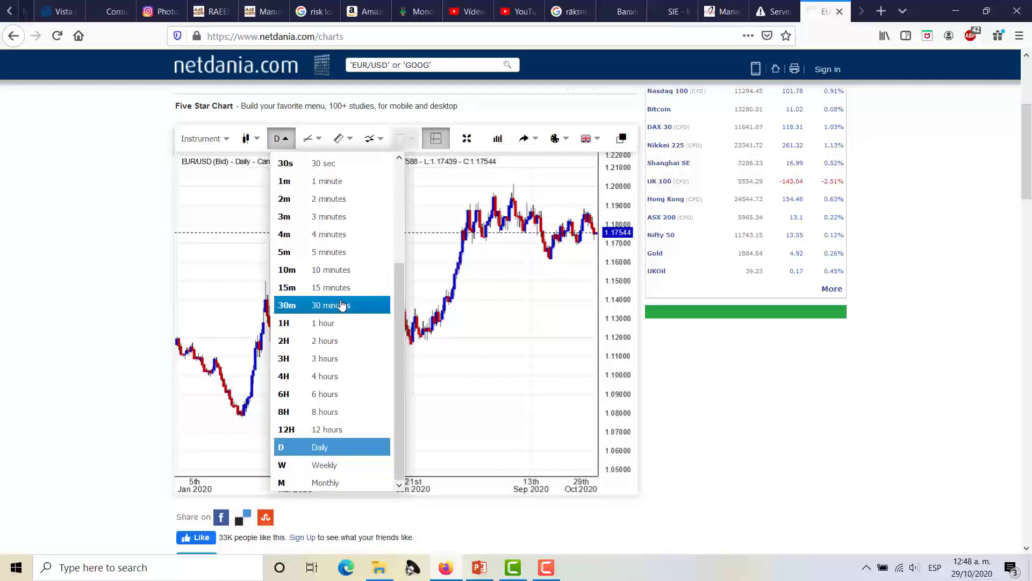
click(330, 484)
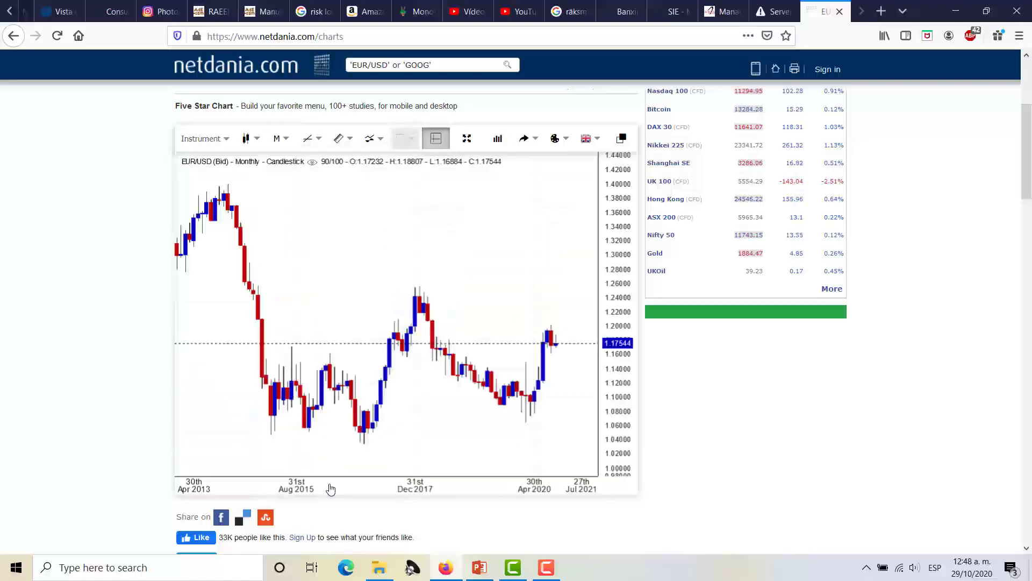
- Examine the EUR/USD monthly candles over a wider time range, back to October 2000
scroll(385, 322, down, 3)
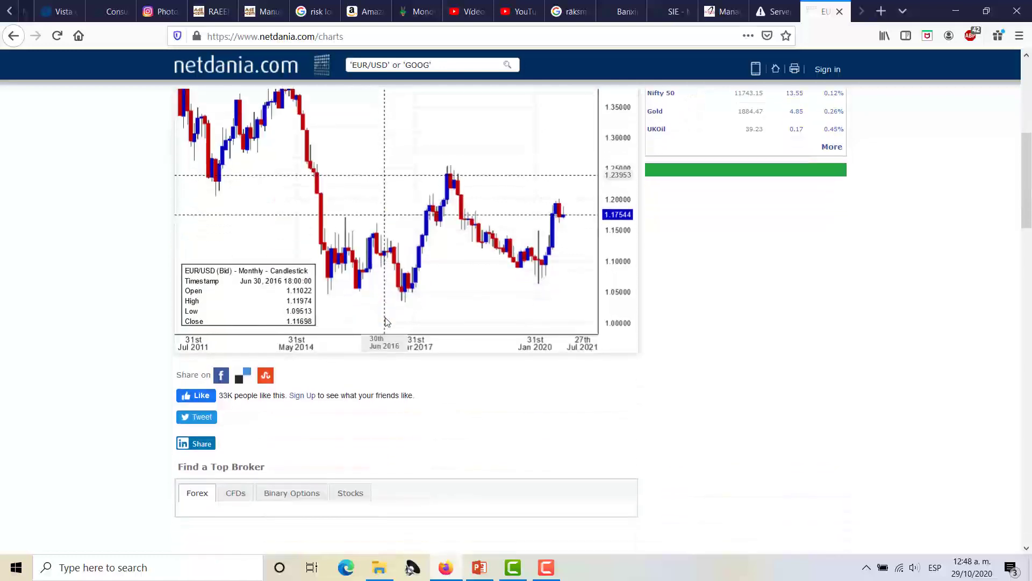
scroll(404, 269, up, 3)
scroll(404, 269, down, 2)
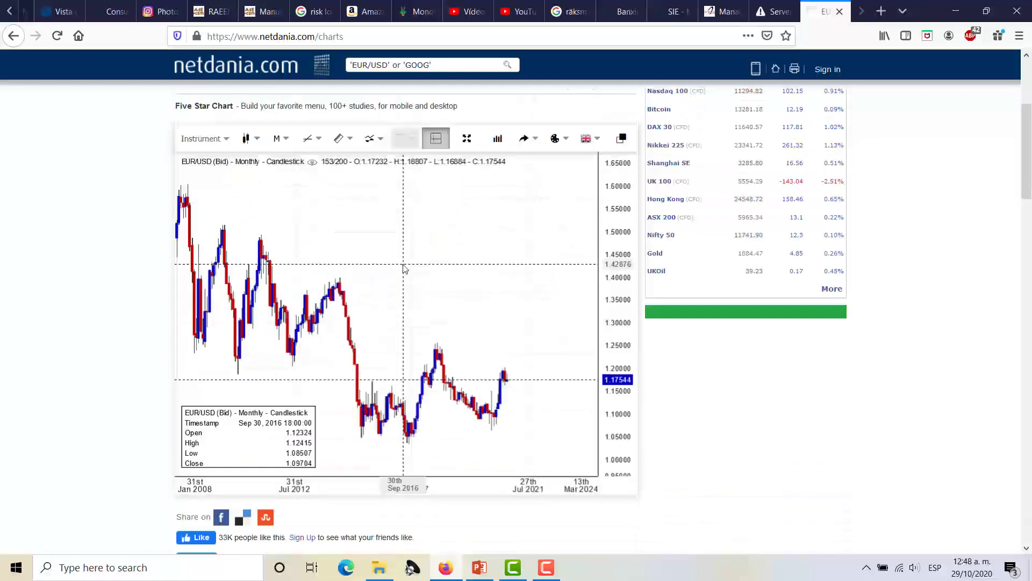
scroll(404, 269, down, 1)
drag(403, 272, 476, 249)
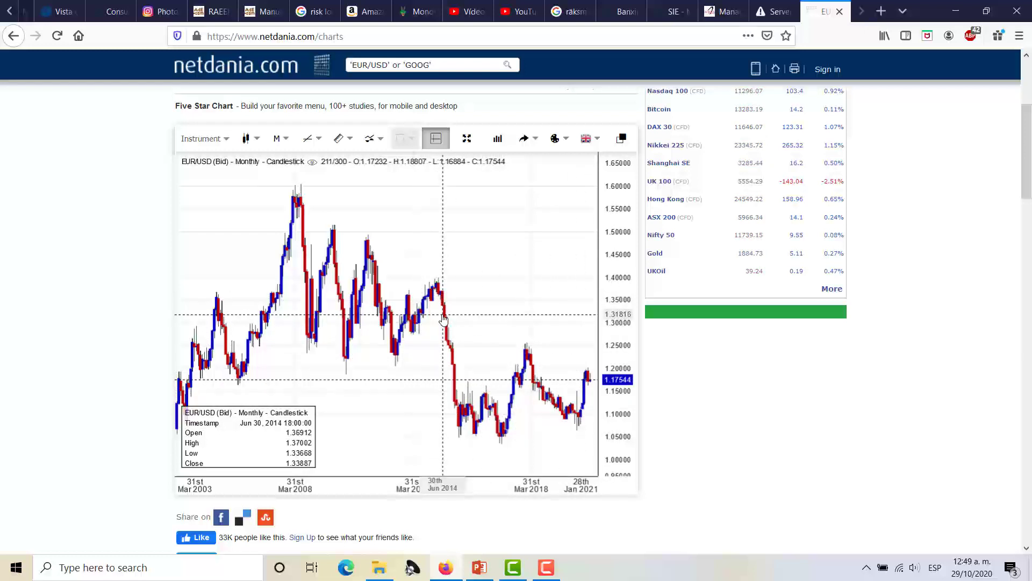
scroll(443, 319, down, 1)
scroll(443, 319, down, 1)
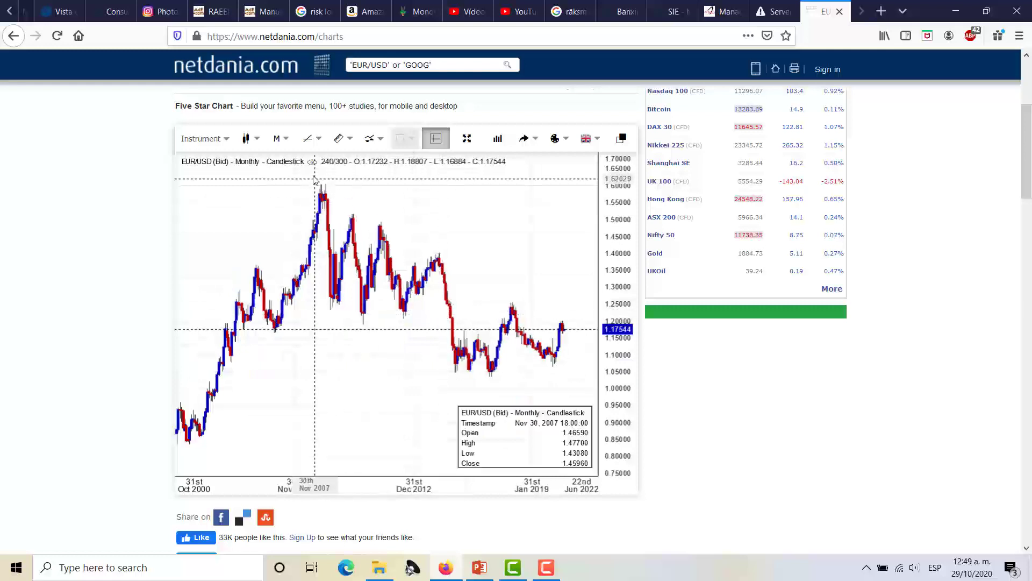
- Examine the EUR/USD monthly candles up close, from late 2011 through the 2014 fall to early 2018
scroll(453, 267, down, 1)
scroll(454, 267, up, 5)
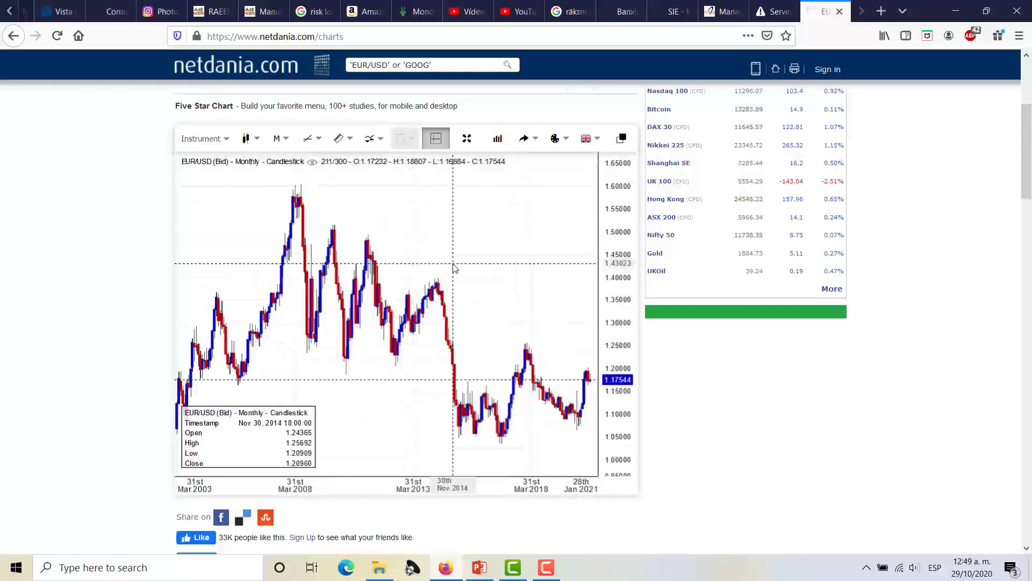
scroll(453, 268, up, 6)
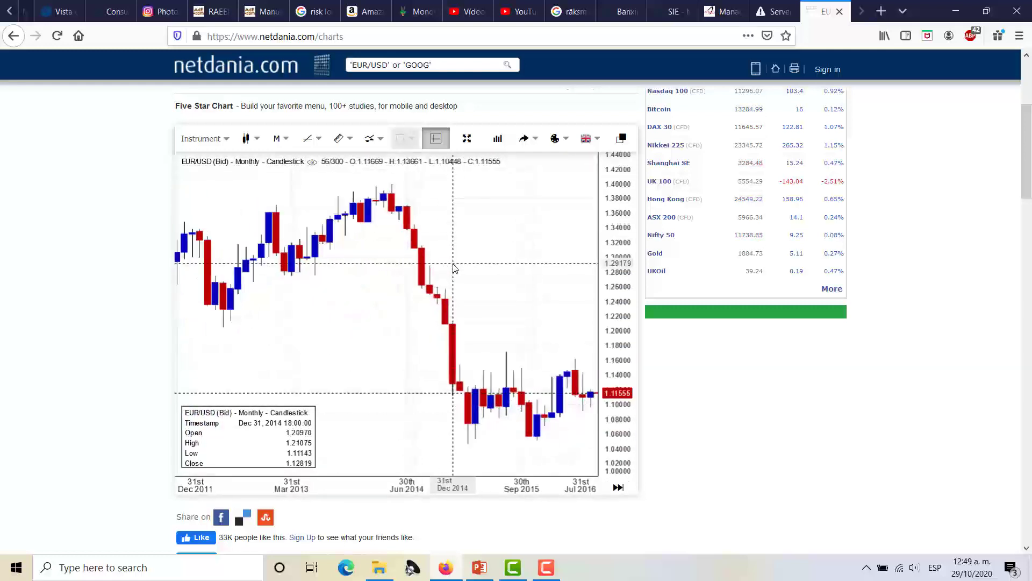
drag(525, 286, 312, 274)
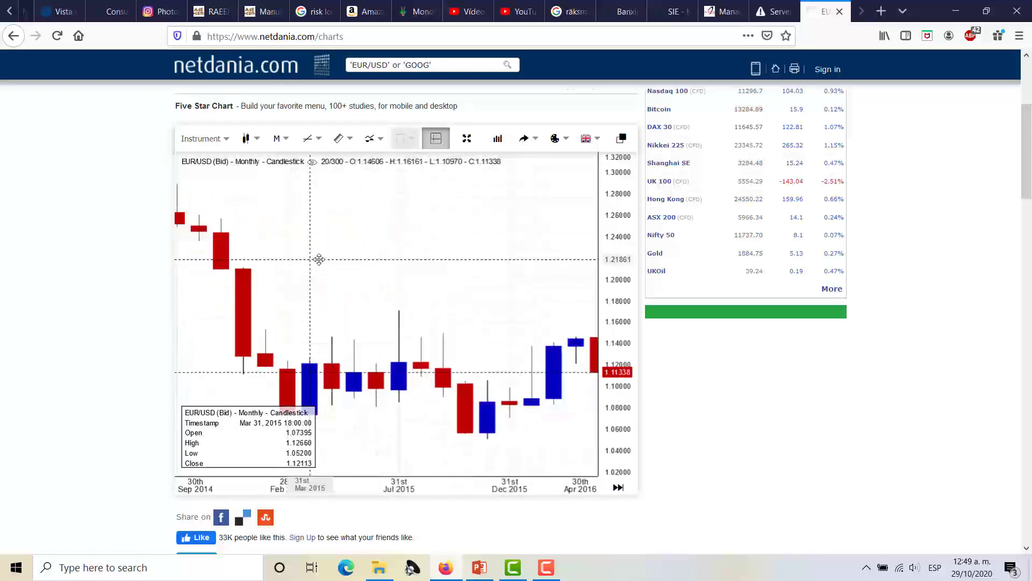
drag(461, 269, 326, 253)
drag(428, 267, 337, 263)
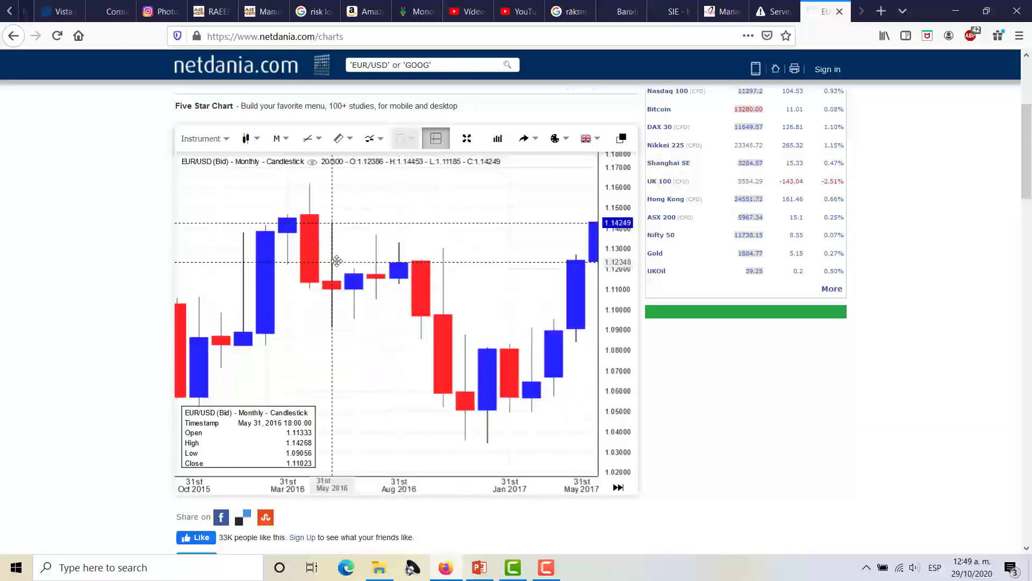
drag(479, 270, 430, 279)
scroll(435, 285, down, 3)
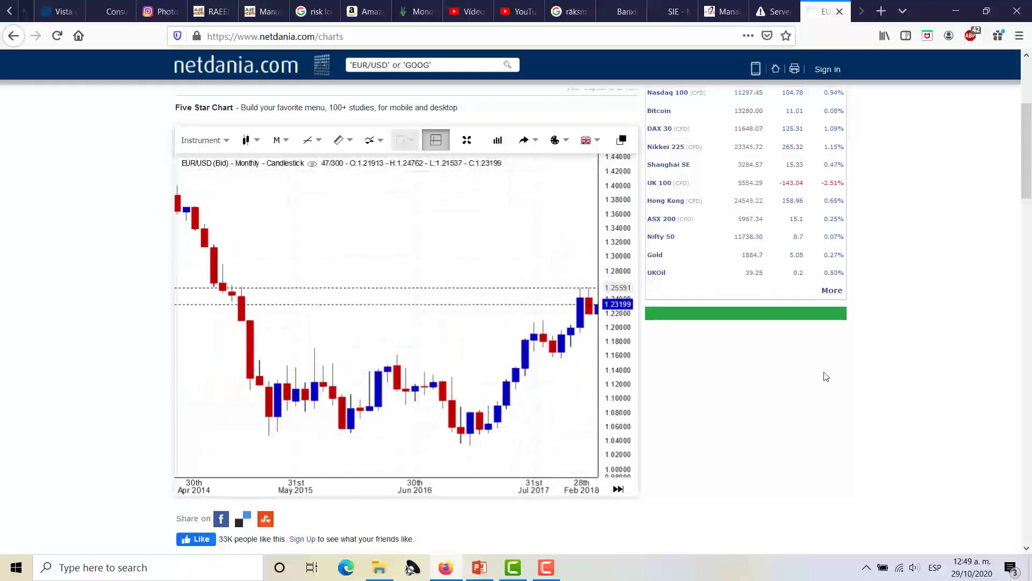
- Open the US30 page from the global market quotes and view the Dow Jones 30 figures and news
scroll(822, 375, up, 3)
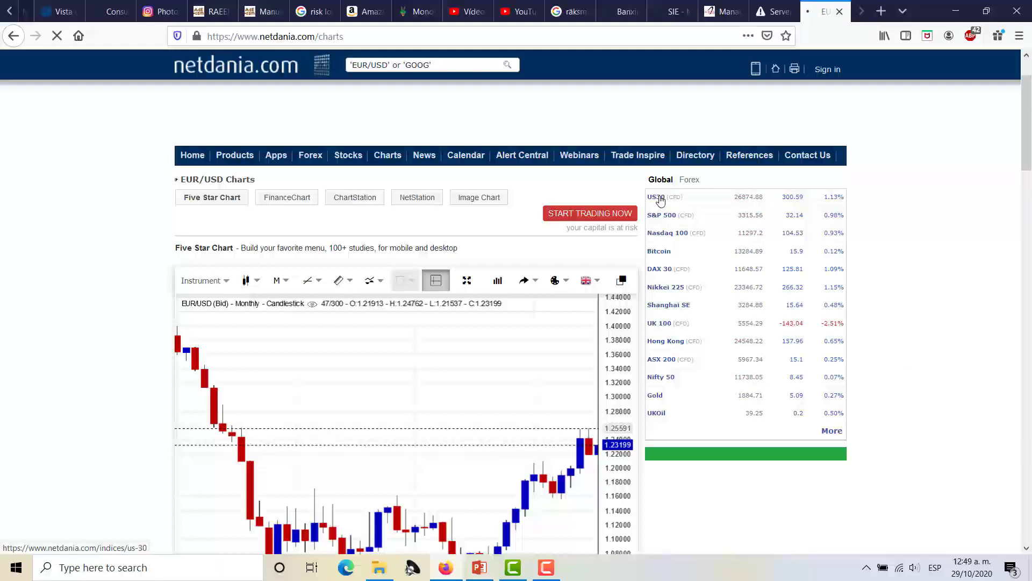
click(658, 197)
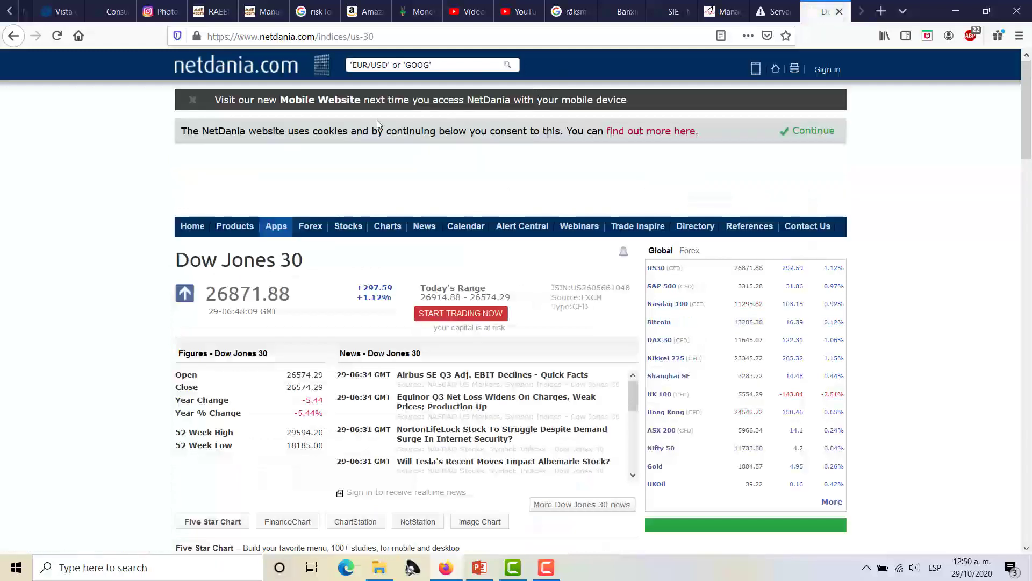
scroll(72, 225, down, 3)
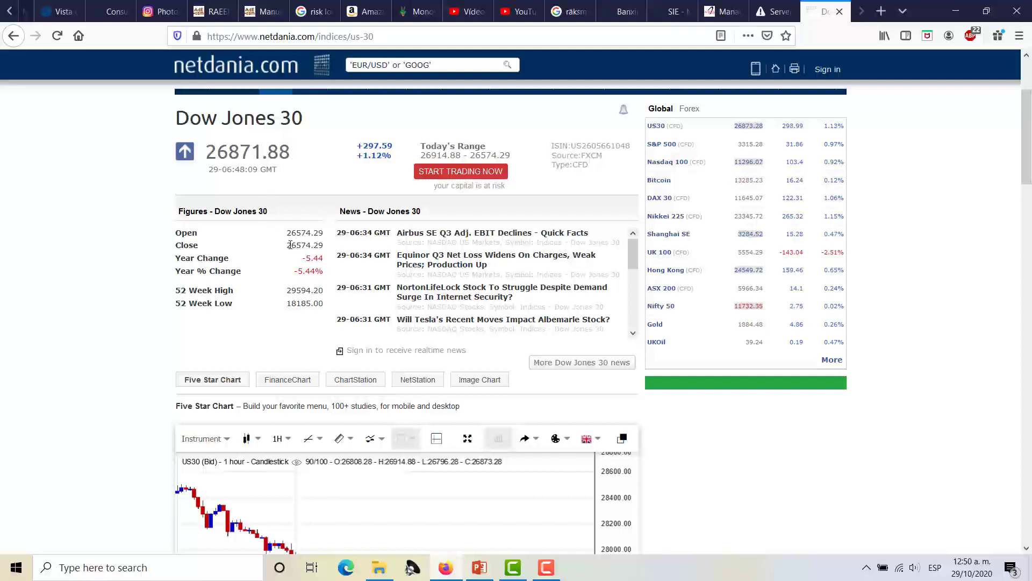
scroll(315, 245, down, 2)
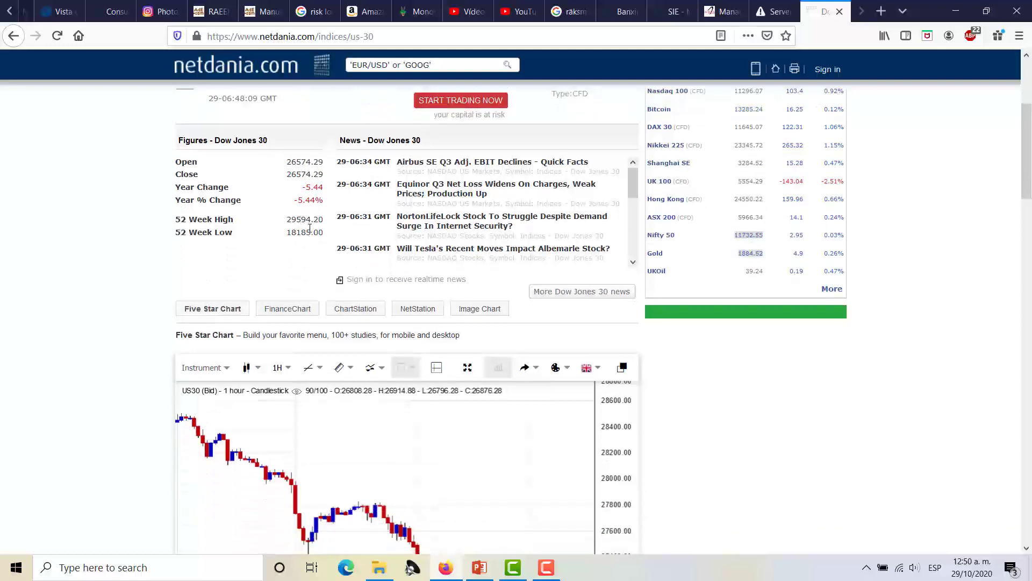
- Show the FinanceChart description and examine the US30 hourly candles back to 20 October
scroll(309, 228, down, 2)
click(304, 237)
scroll(304, 237, down, 2)
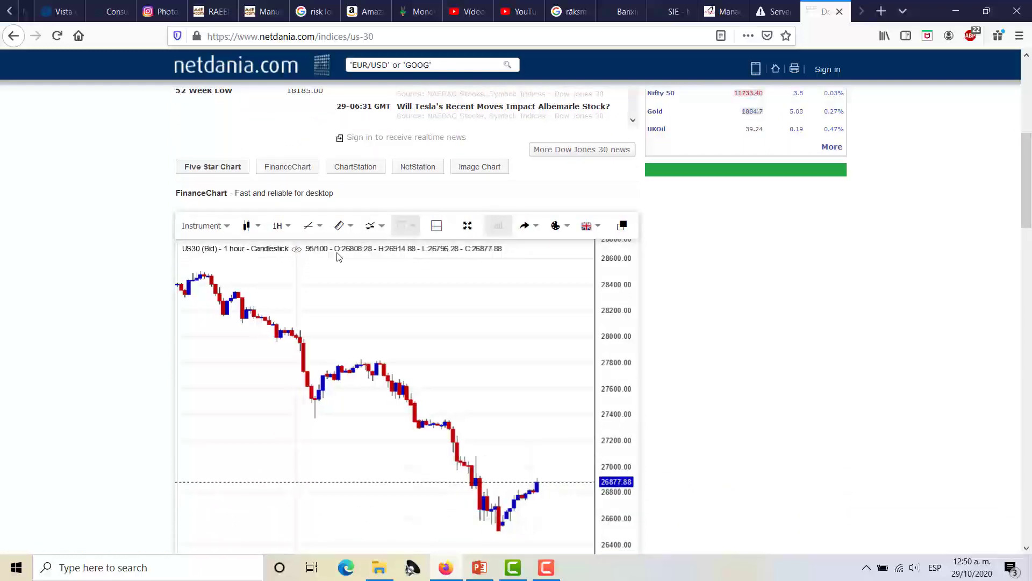
scroll(139, 290, down, 2)
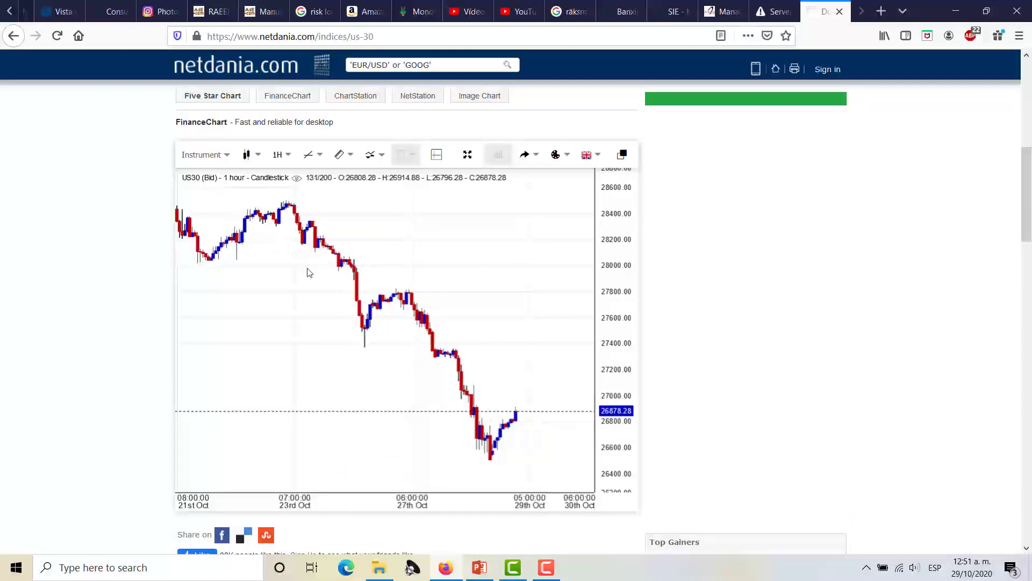
drag(309, 272, 360, 276)
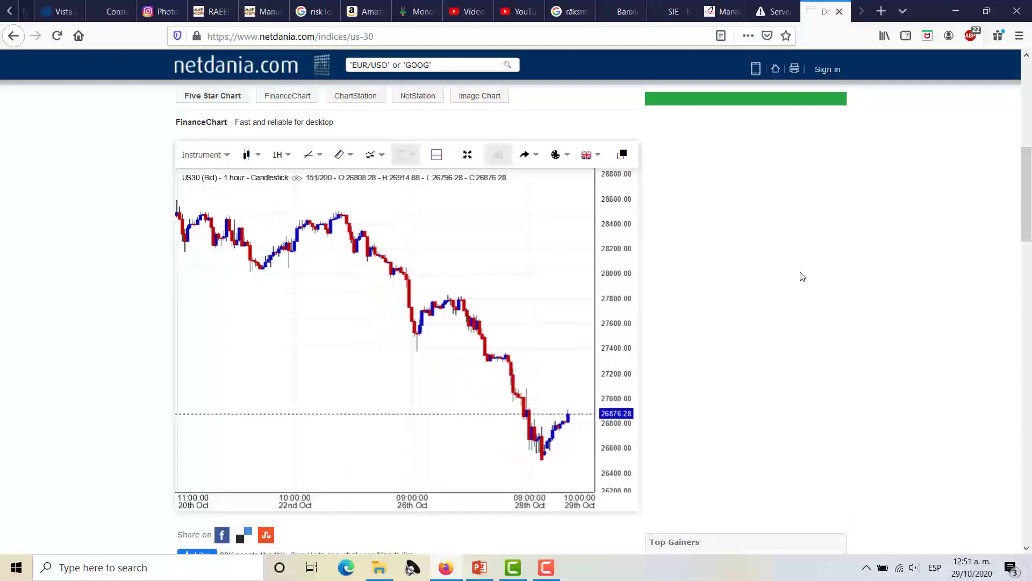
- Review the Dow Jones 30 summary and show the description of the ChartStation chart option
scroll(801, 277, up, 5)
scroll(801, 277, up, 1)
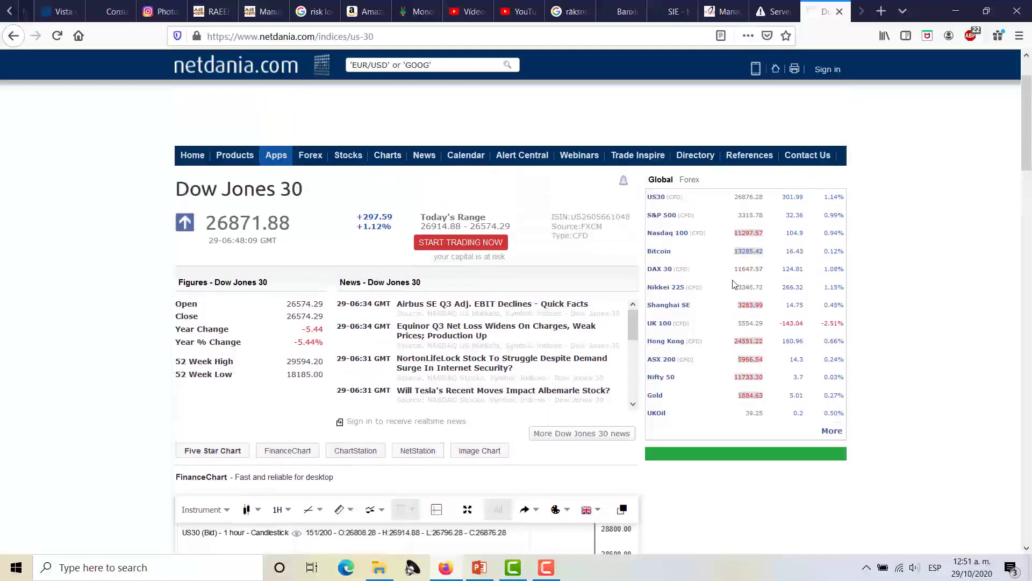
scroll(362, 308, down, 2)
click(362, 308)
scroll(328, 282, down, 4)
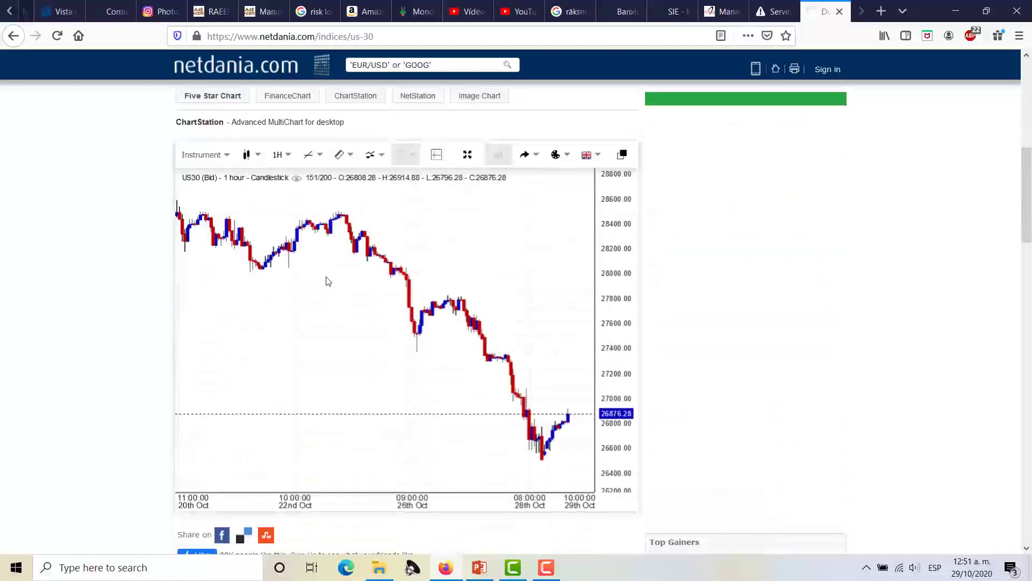
- Browse the chart's default instruments, from forex pairs to CFD indices, and open the Stocks category
click(204, 155)
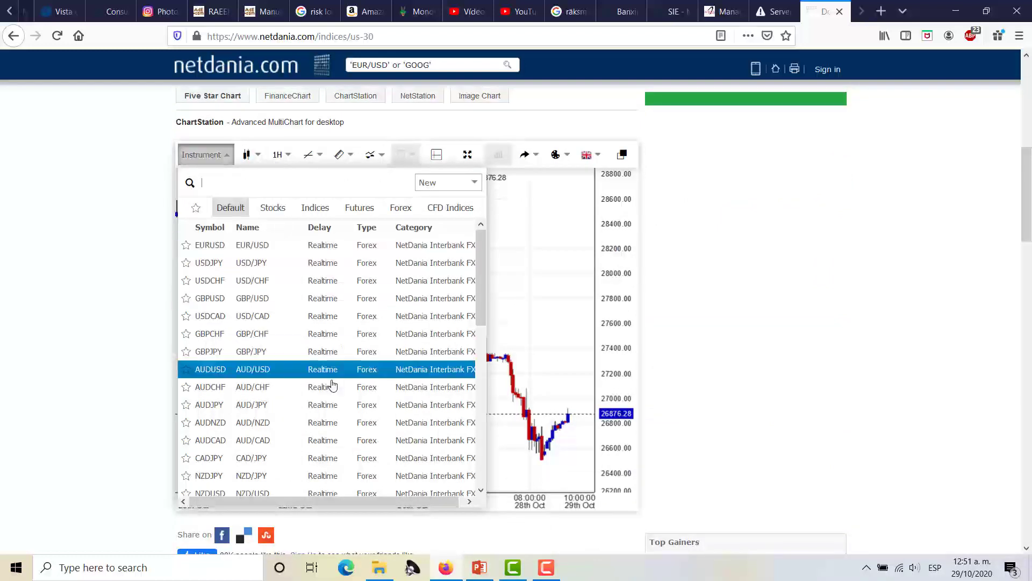
scroll(331, 387, down, 7)
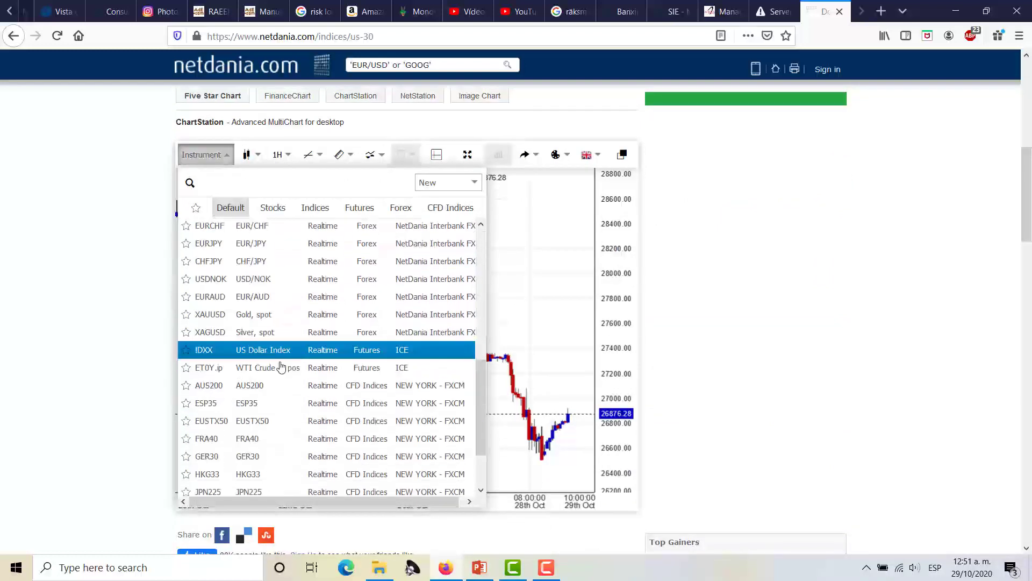
scroll(269, 323, down, 3)
click(272, 208)
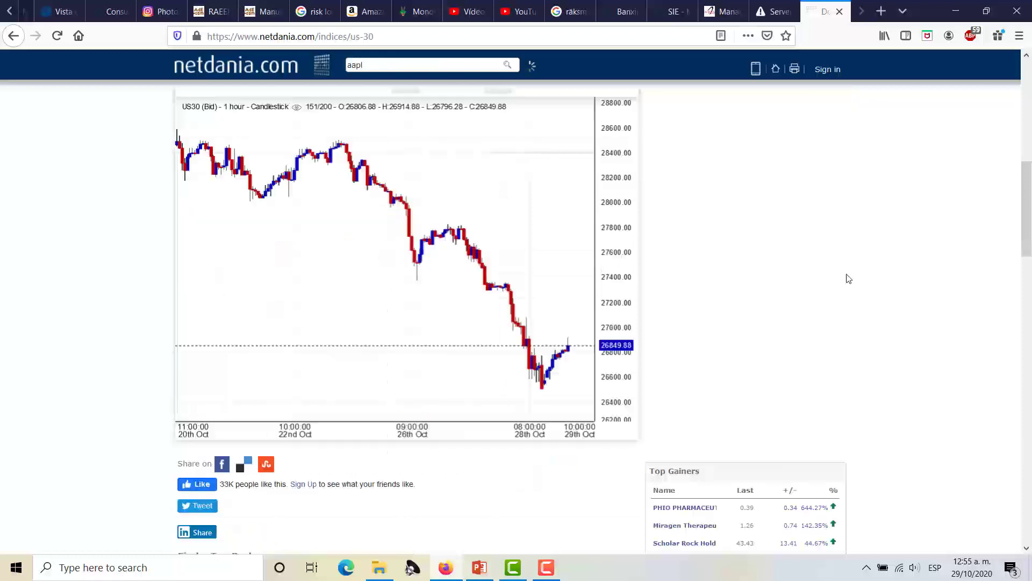
- Return to the Dow Jones 30 summary and the global market quotes
scroll(848, 278, up, 5)
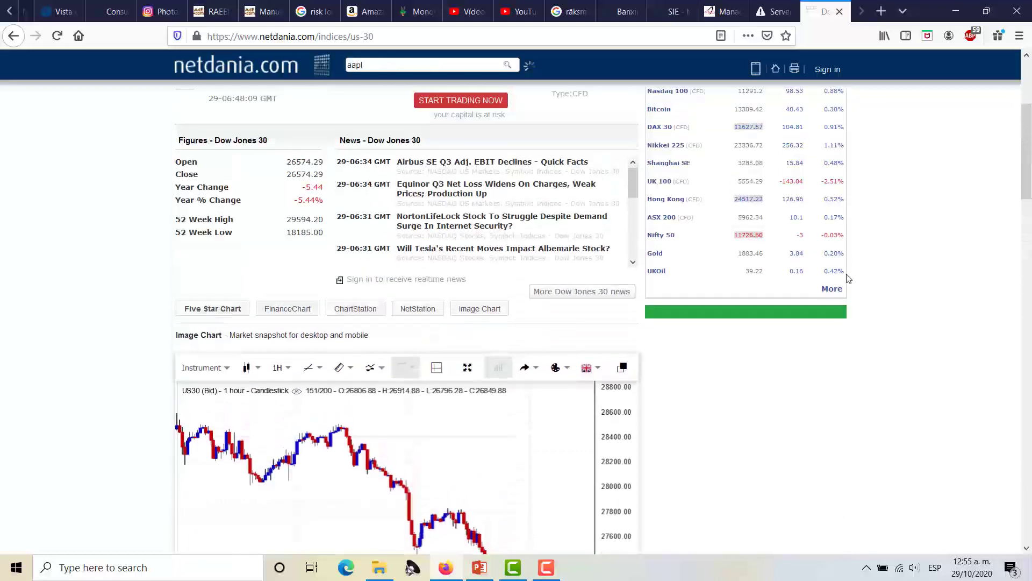
scroll(848, 279, up, 3)
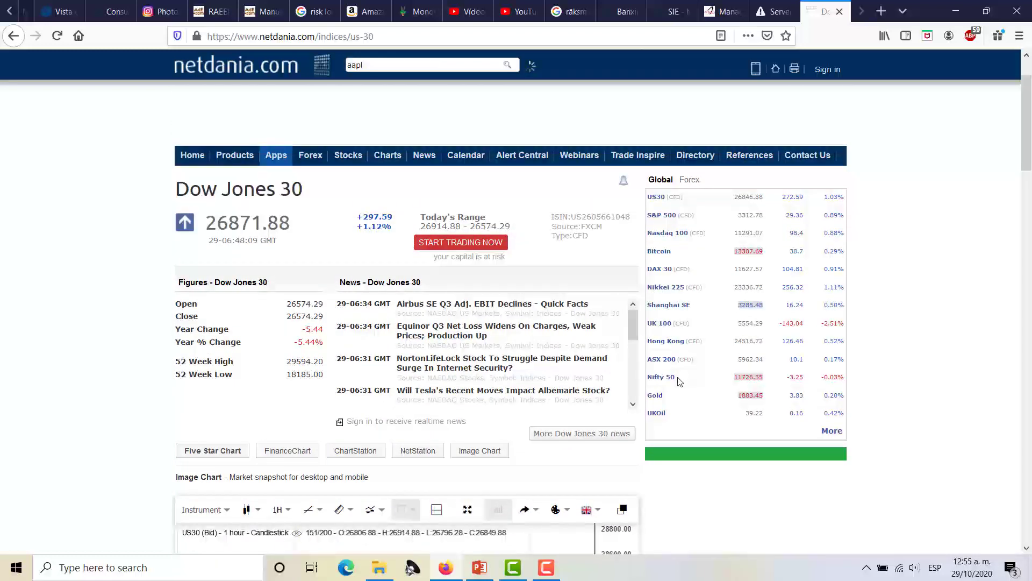